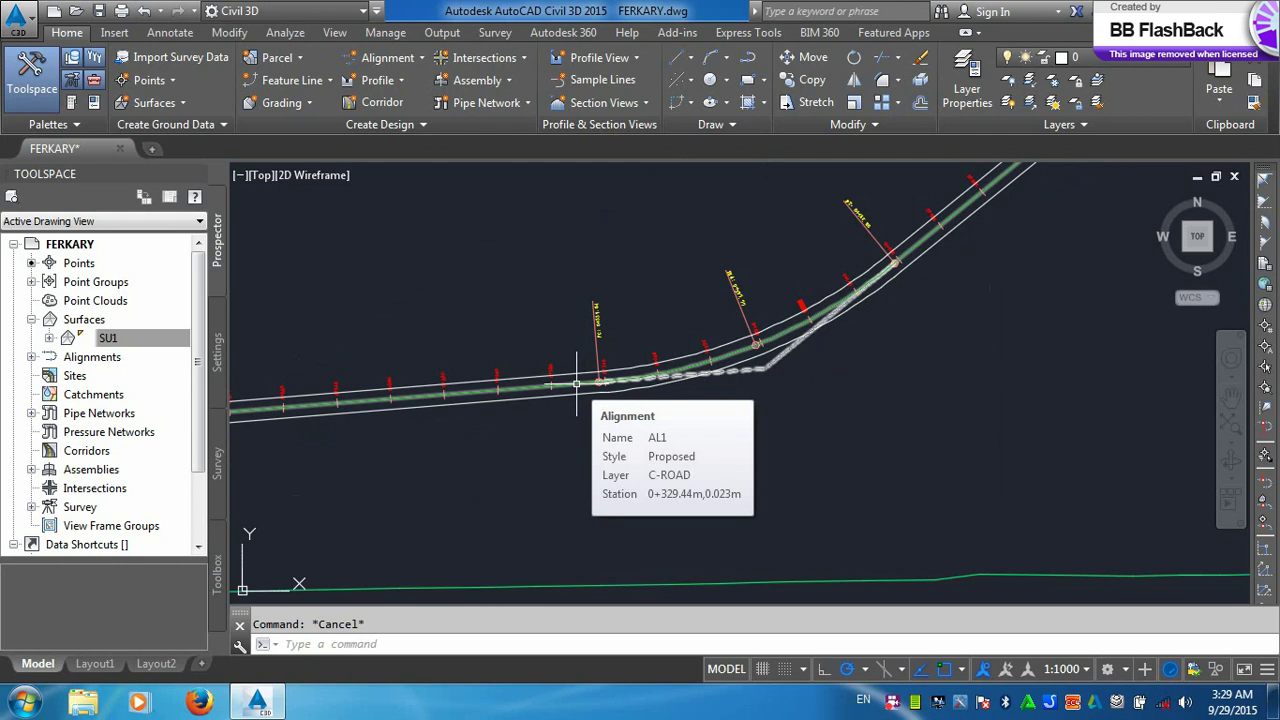
- Start calculating superelevation for alignment AL1 with the superelevation wizard
click(576, 383)
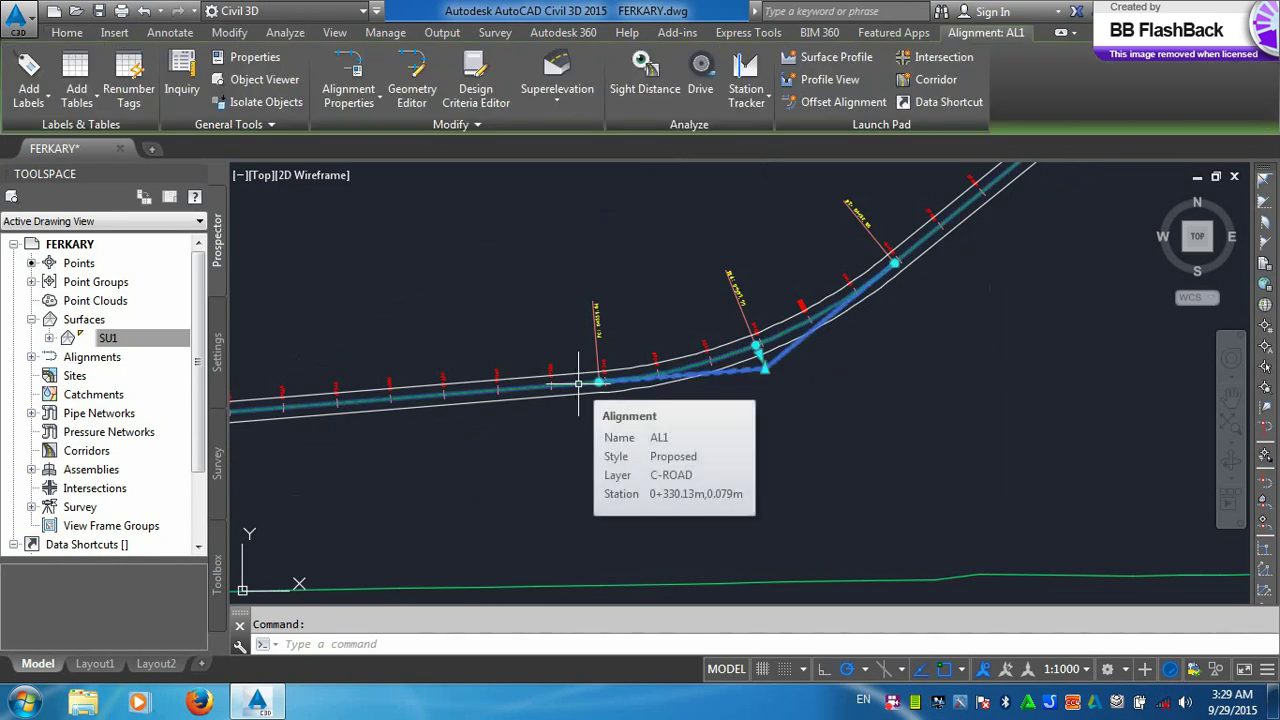
click(572, 96)
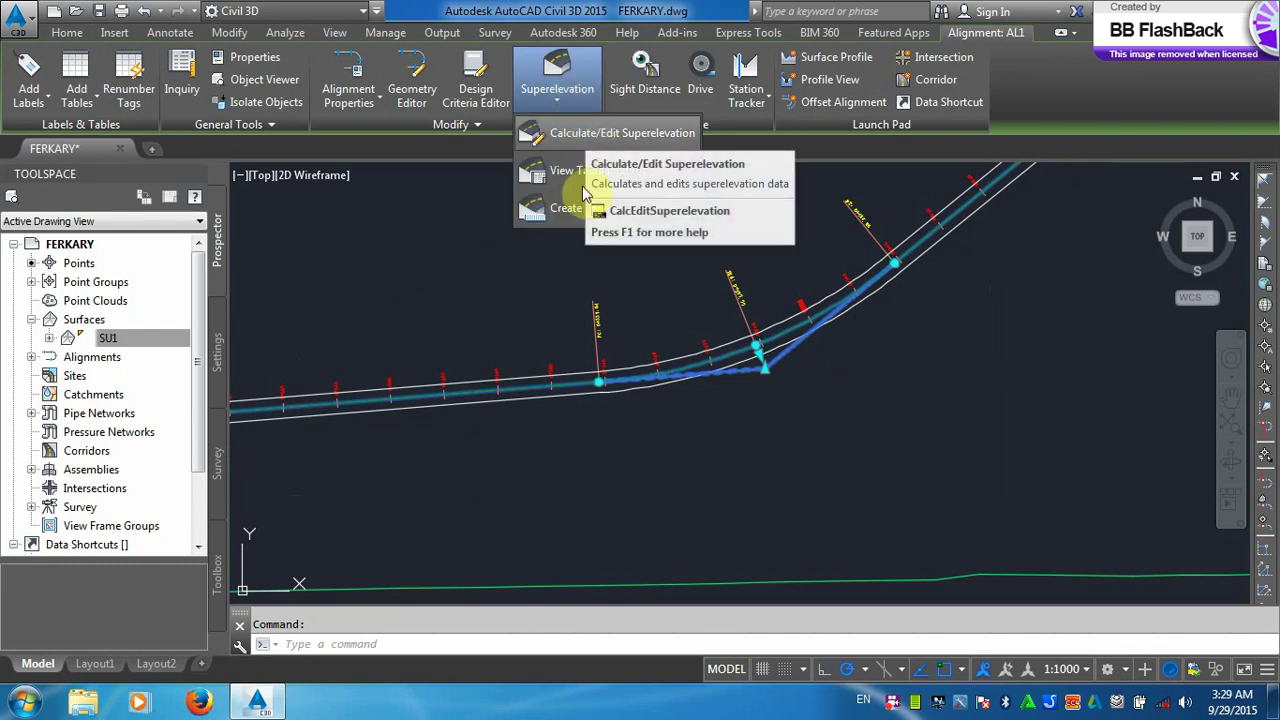
right_click(597, 388)
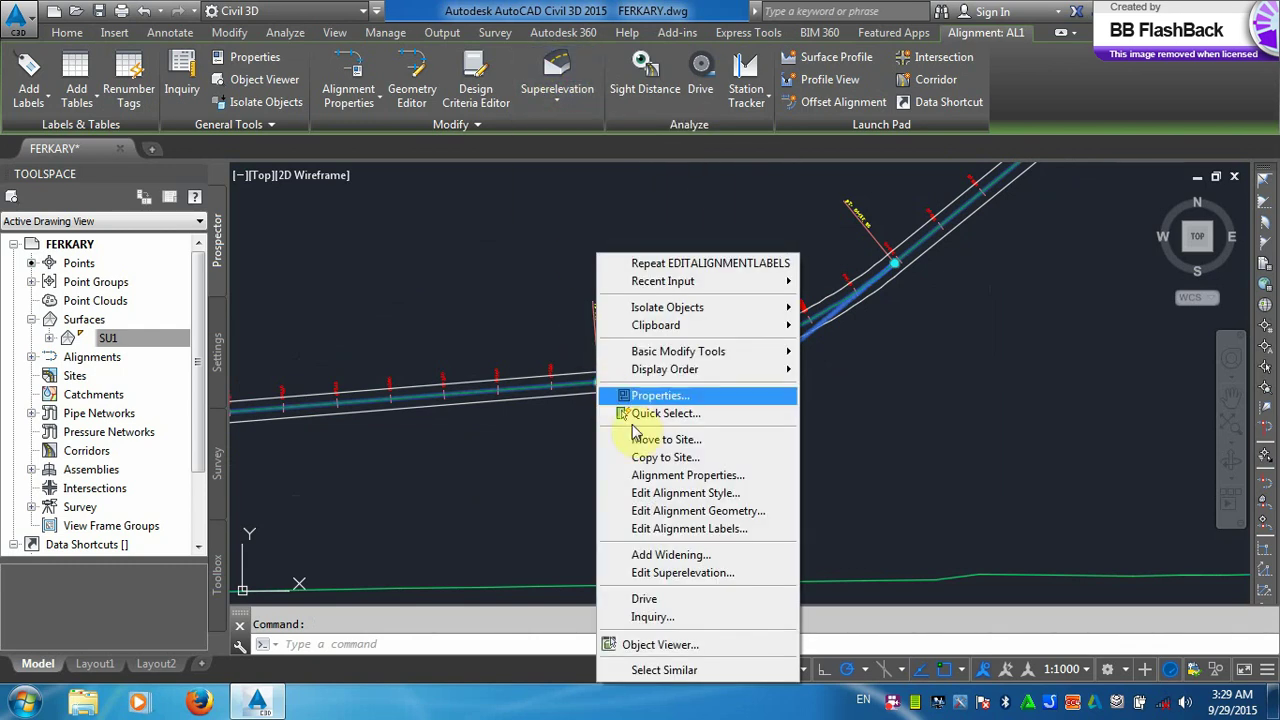
click(678, 577)
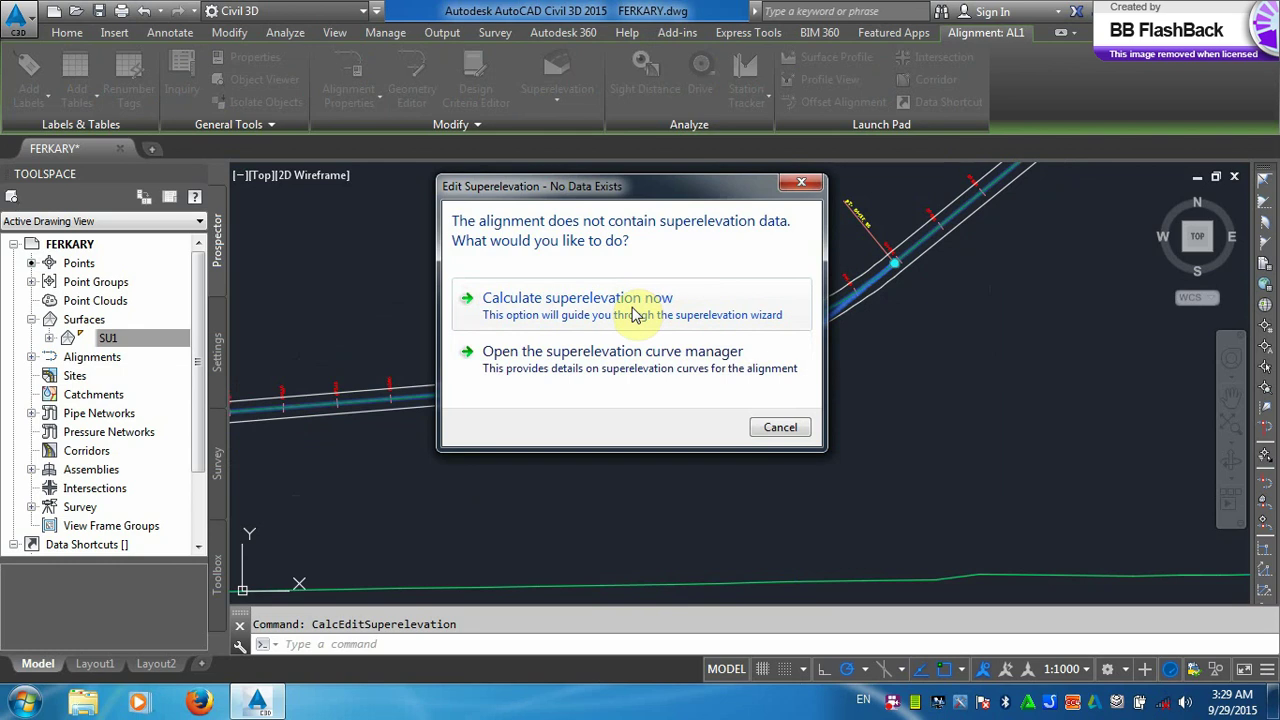
click(632, 305)
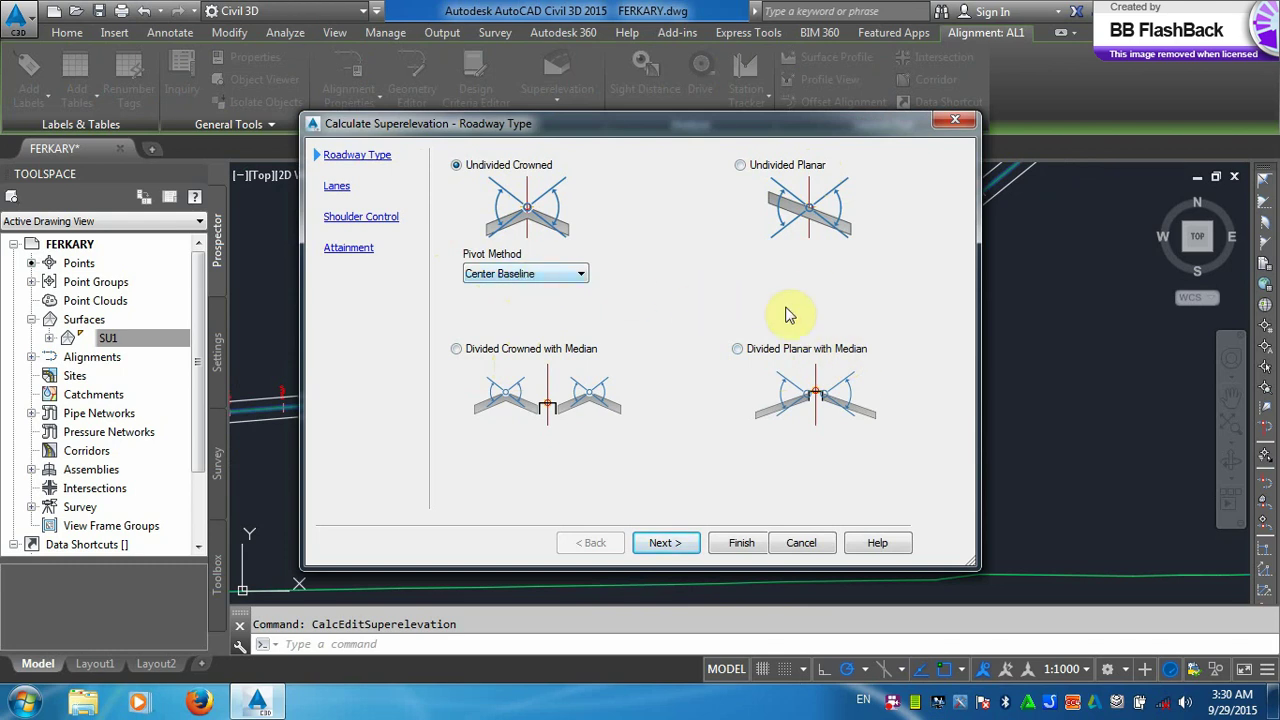
- Set the roadway type to Undivided Planar with a Center Baseline pivot and continue to the lane settings
click(581, 274)
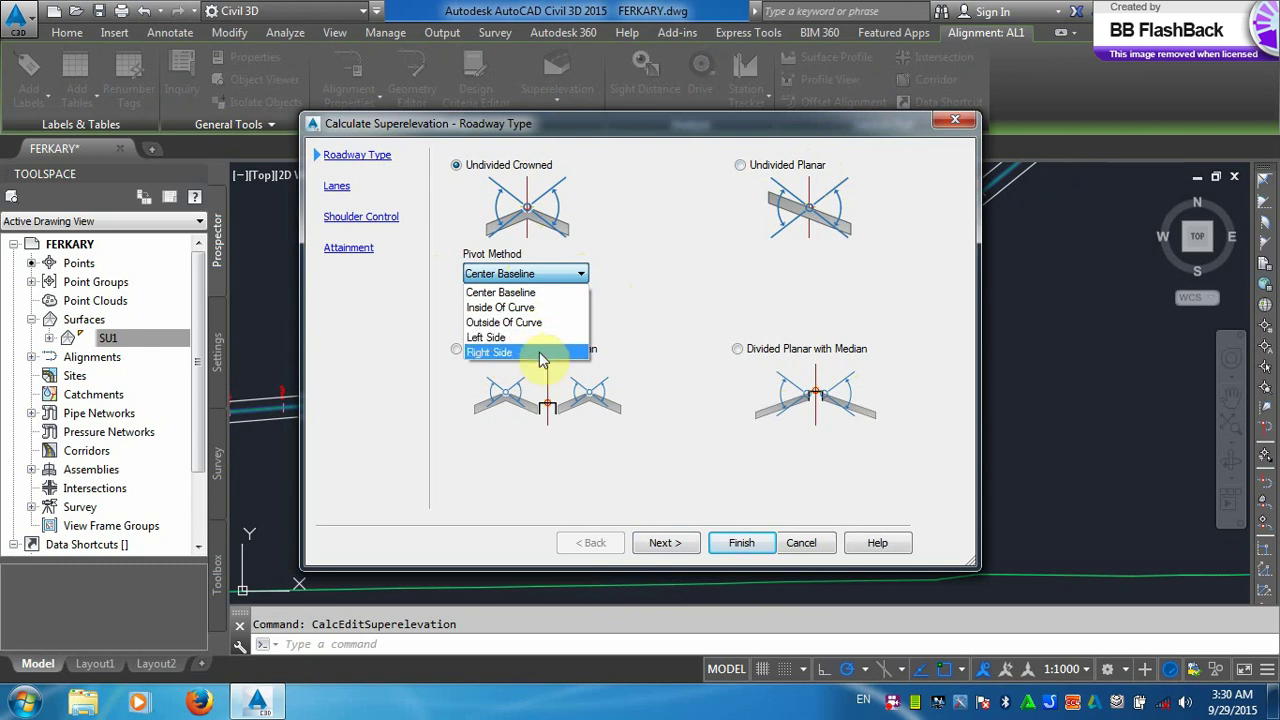
click(556, 291)
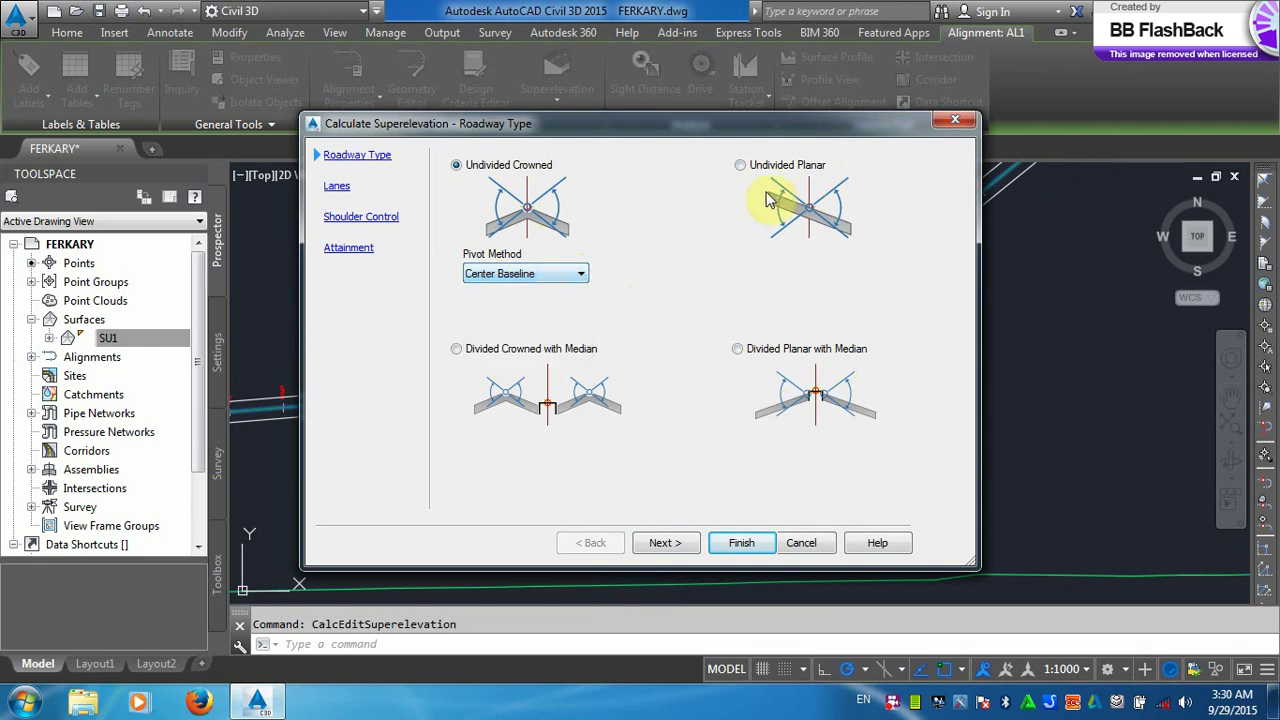
click(740, 166)
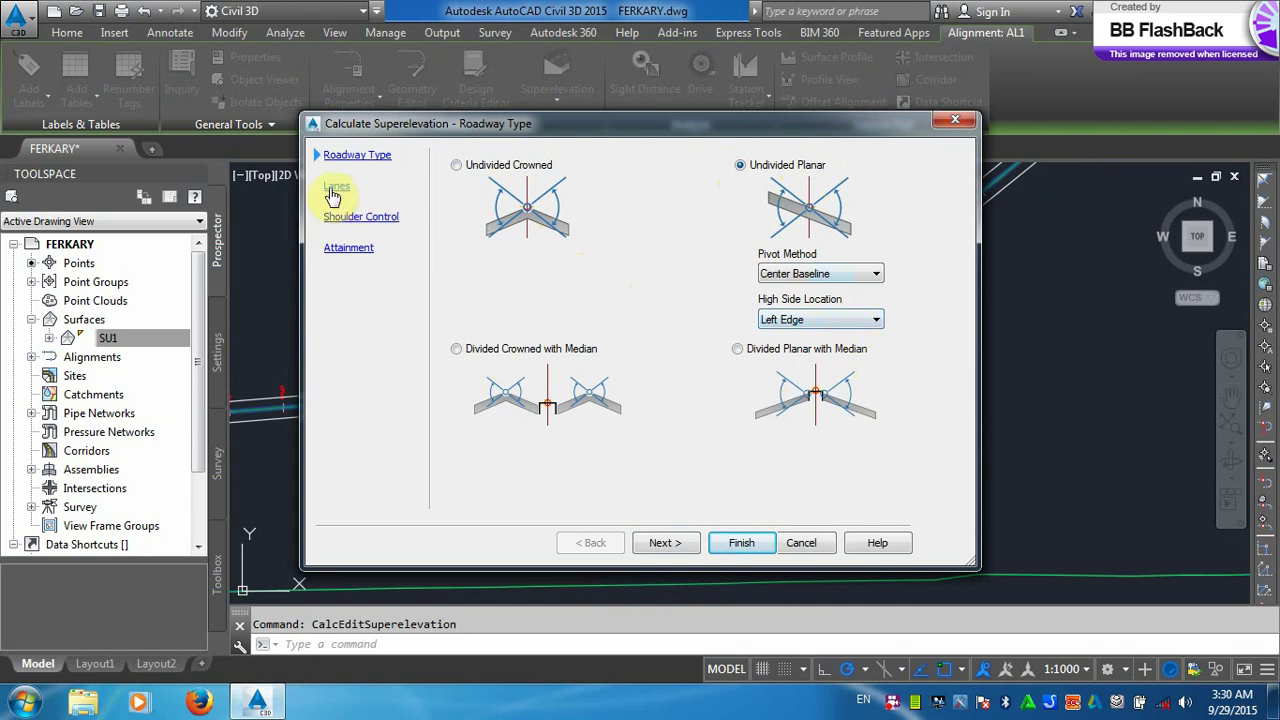
click(677, 550)
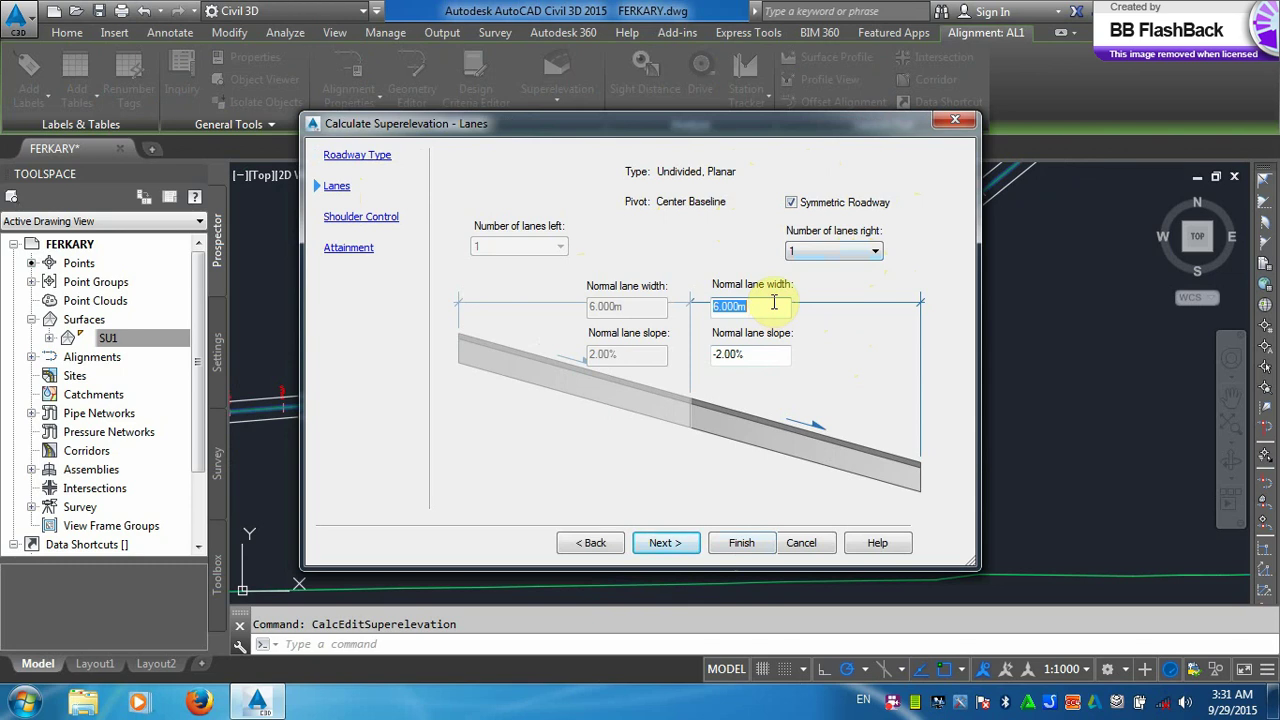
- Set the normal lane width to 4 m and accept the default outside edge shoulder settings
text(4)
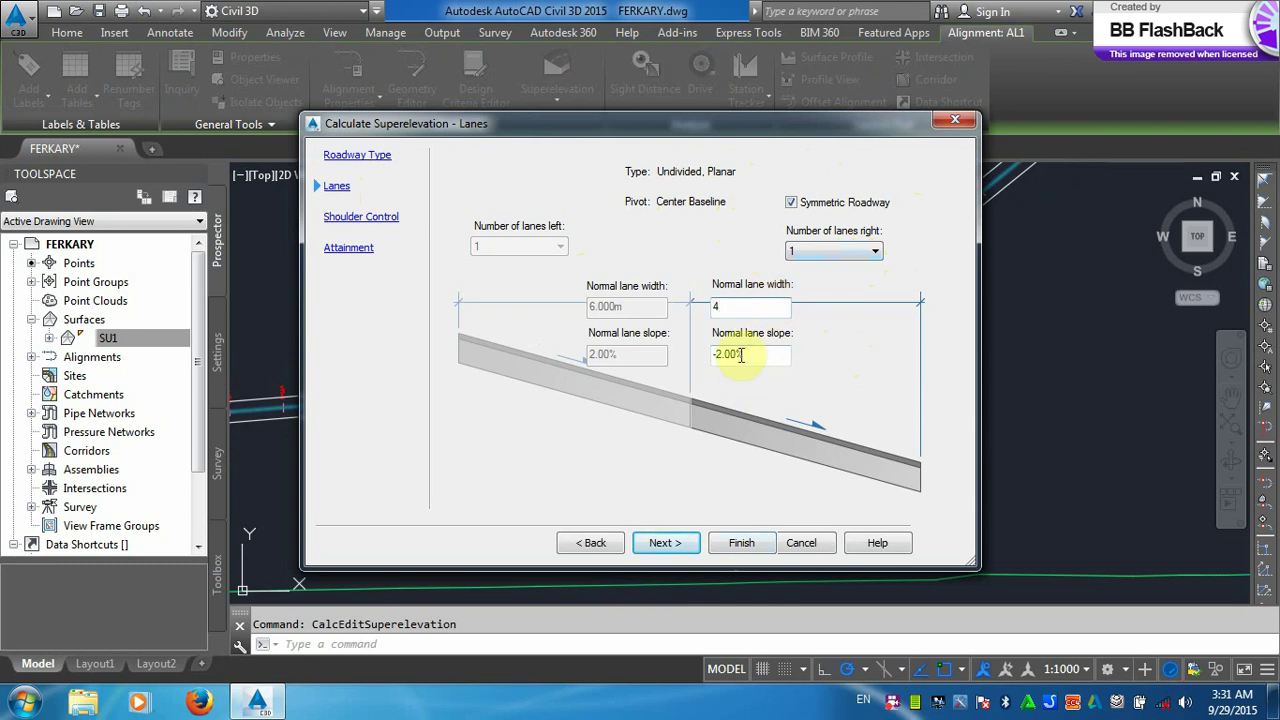
click(662, 543)
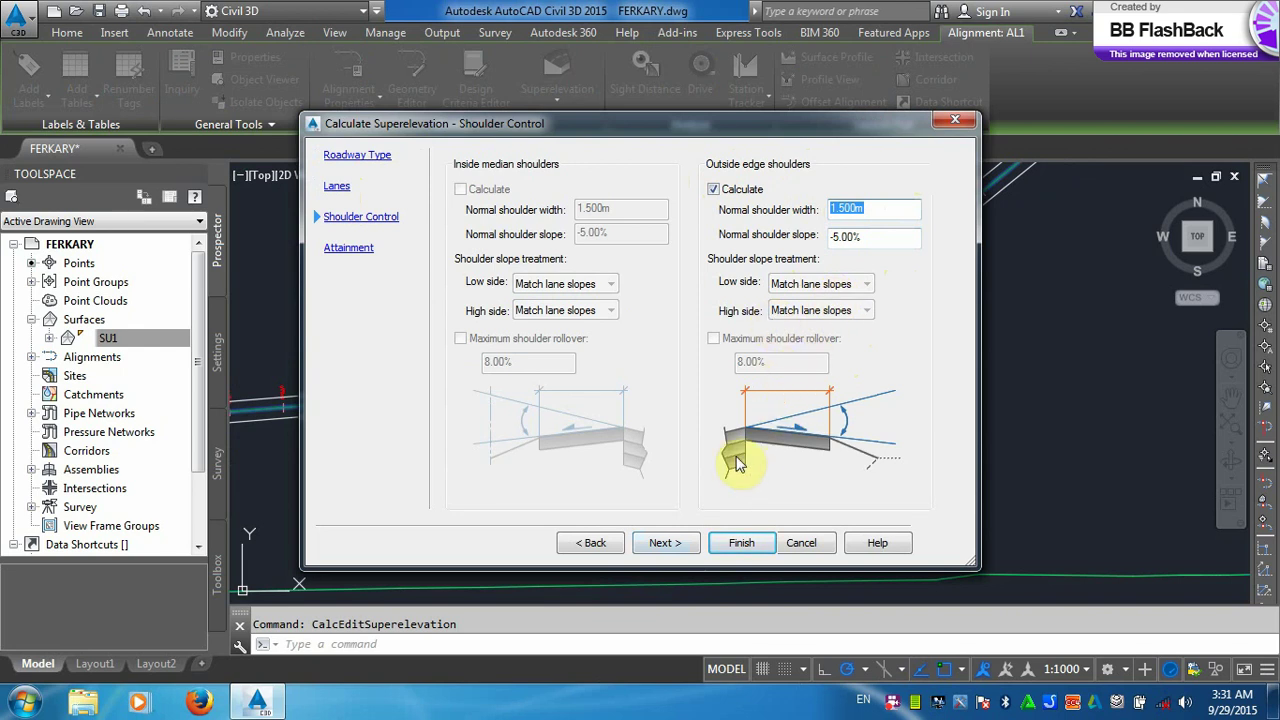
click(678, 548)
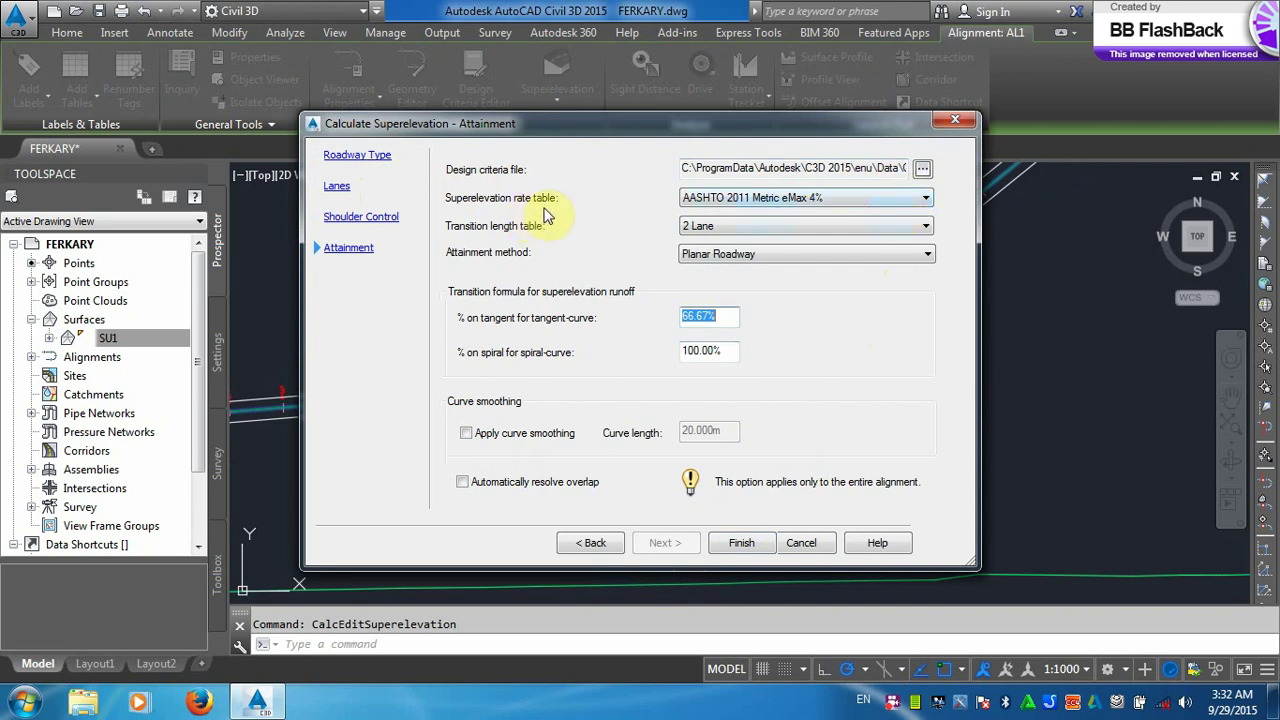
- Finish the calculation with the AASHTO 2011 Metric eMax 6% rate table, Planar Roadway attainment, curve smoothing and automatic overlap resolution
click(875, 198)
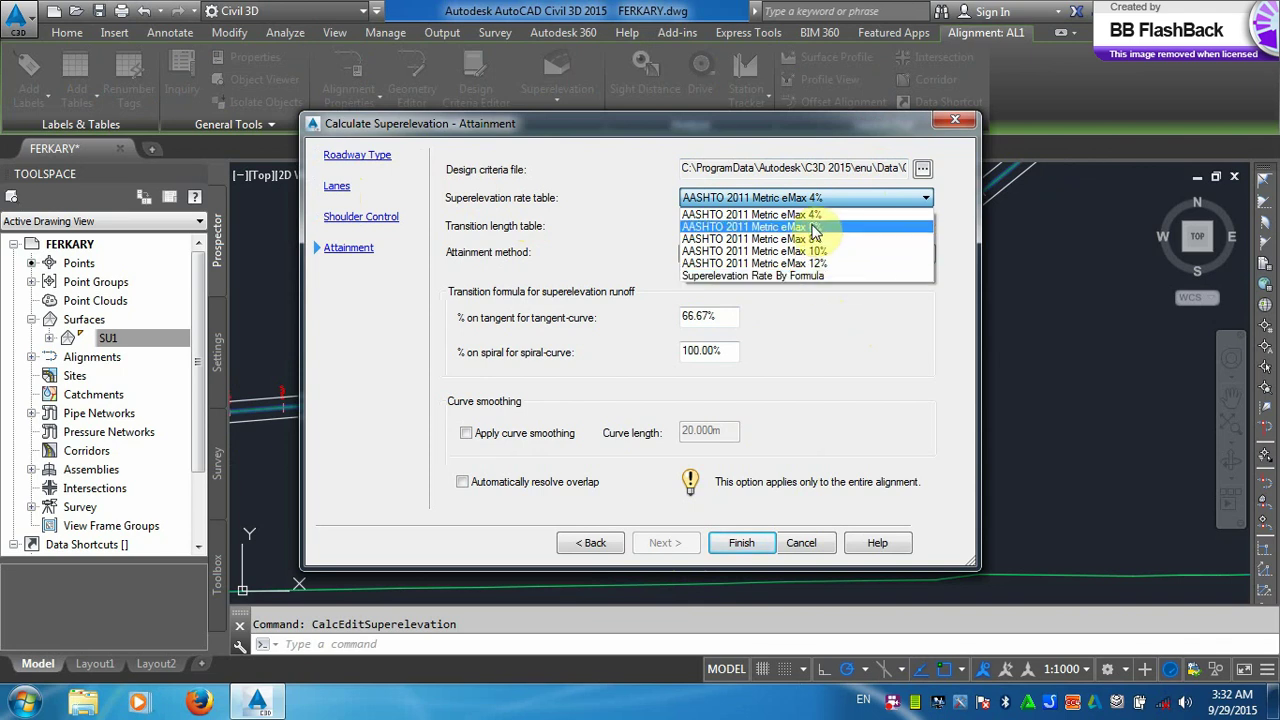
click(814, 228)
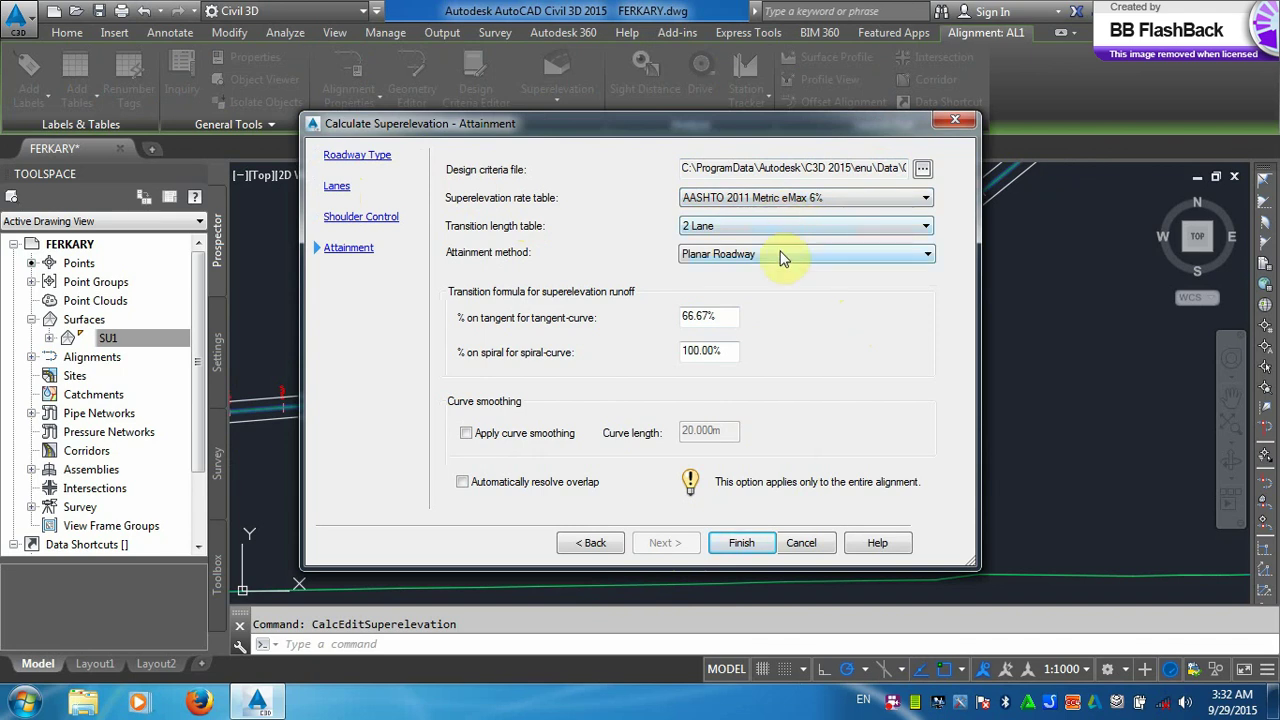
click(783, 256)
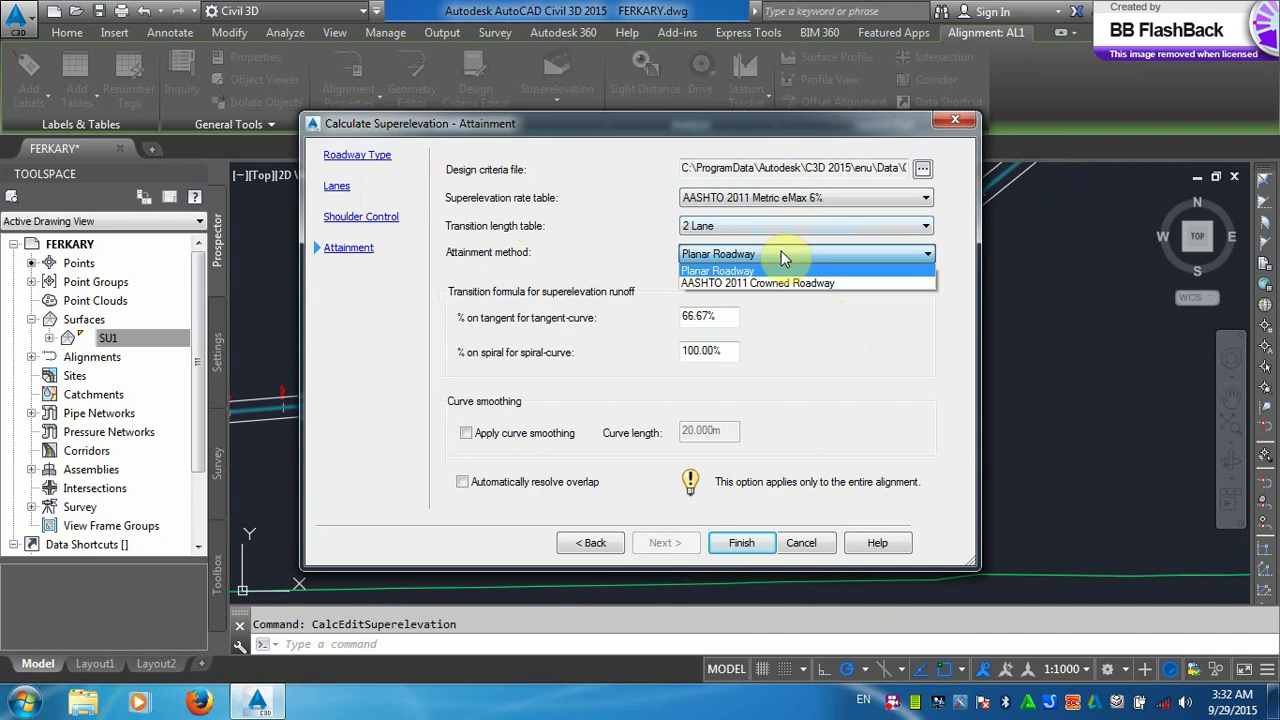
click(782, 255)
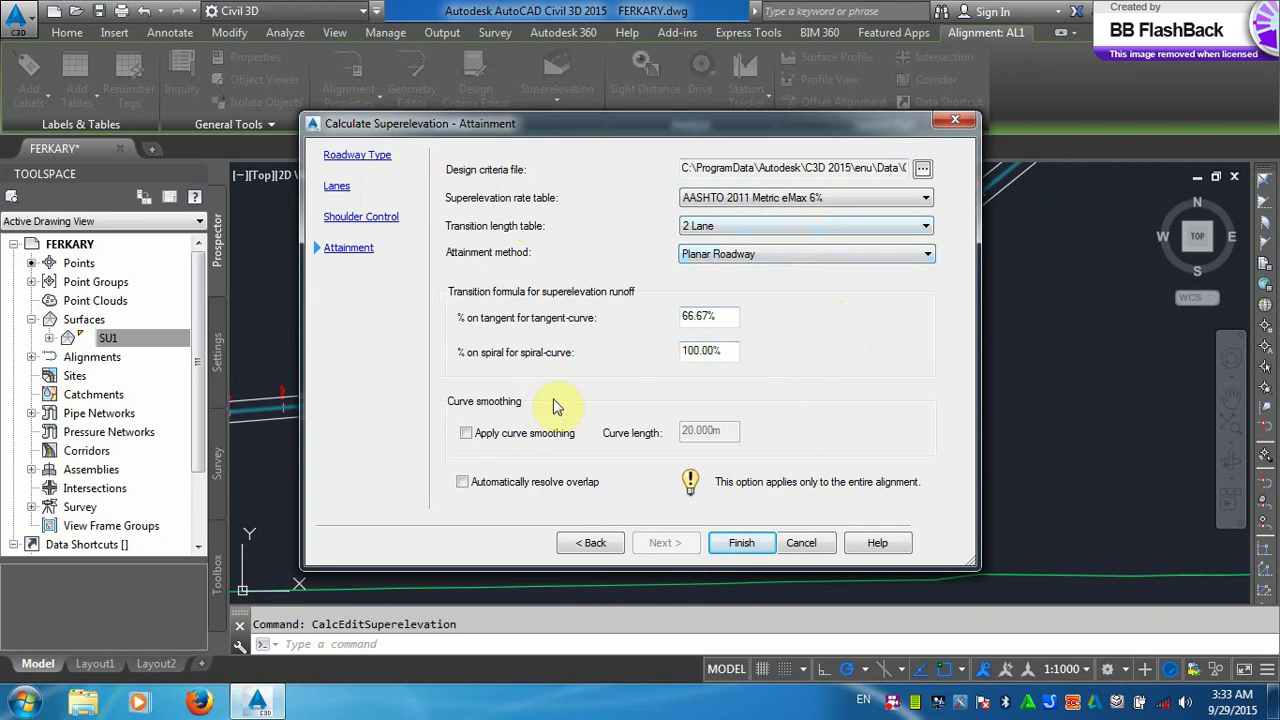
click(466, 433)
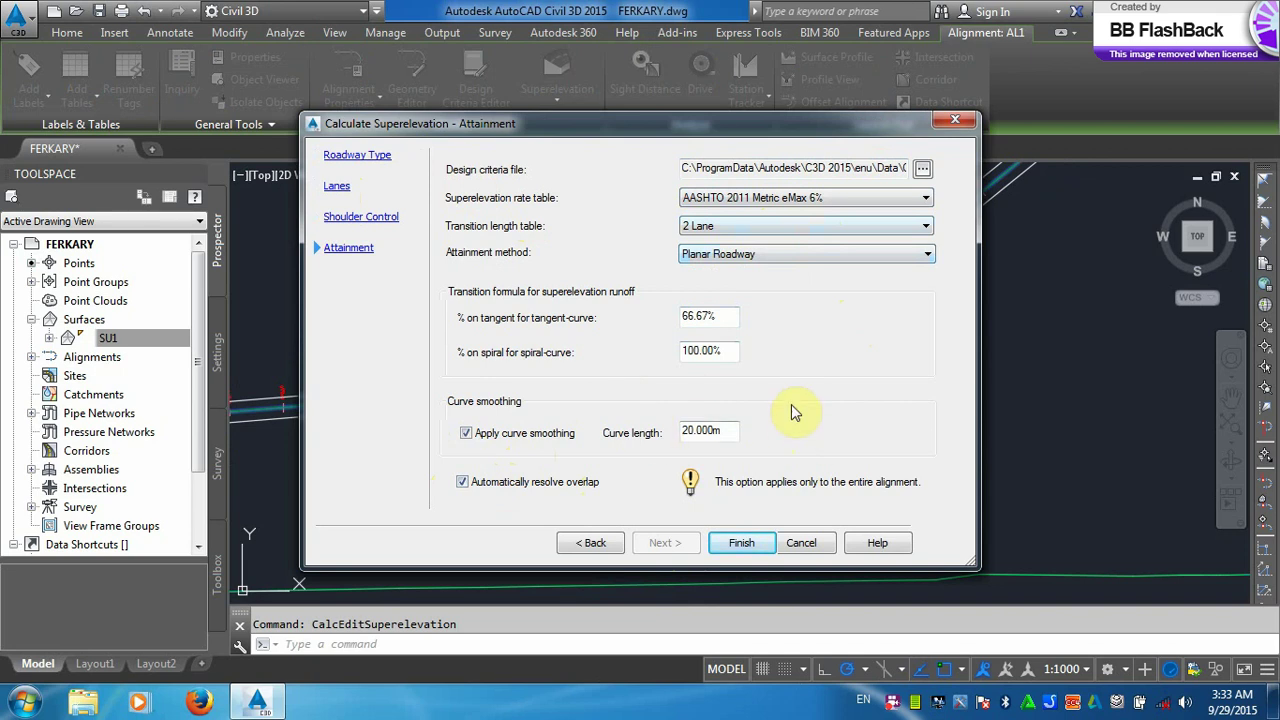
click(741, 542)
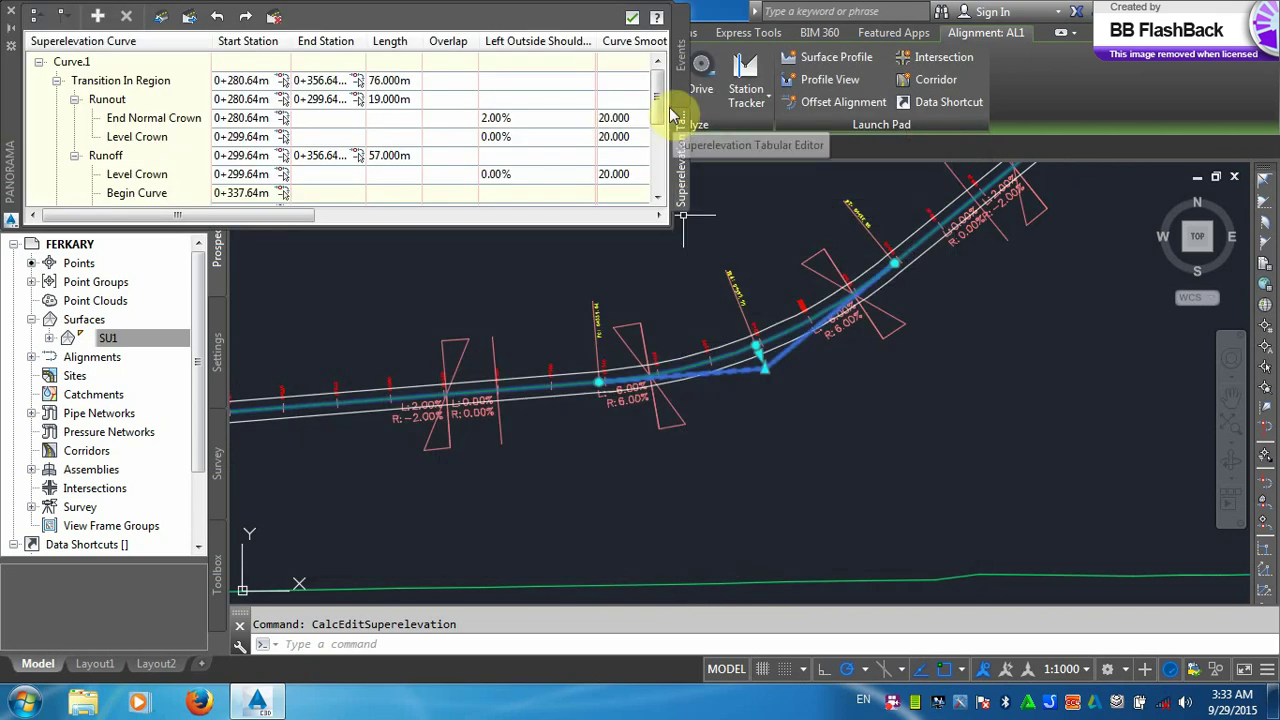
- Review the superelevation curve table and close both it and the event list
mouse_move(656, 100)
mouse_down()
mouse_move(660, 162)
mouse_move(657, 92)
mouse_up()
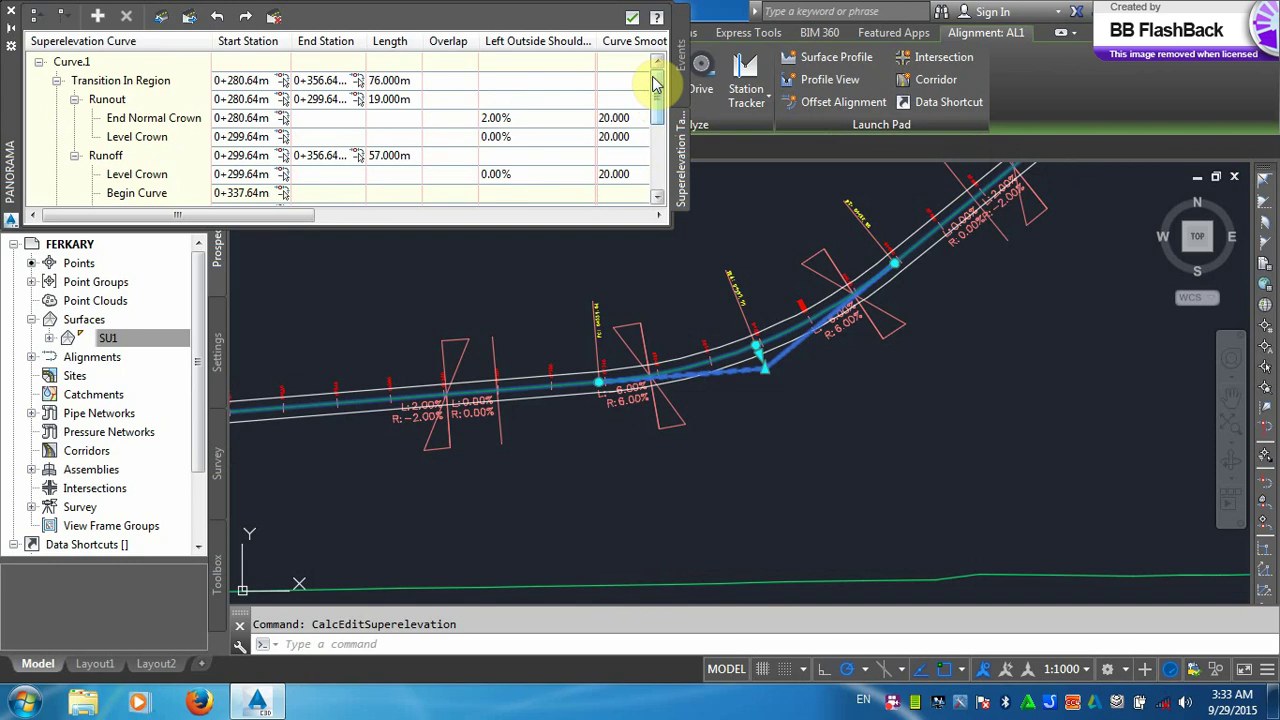
click(632, 19)
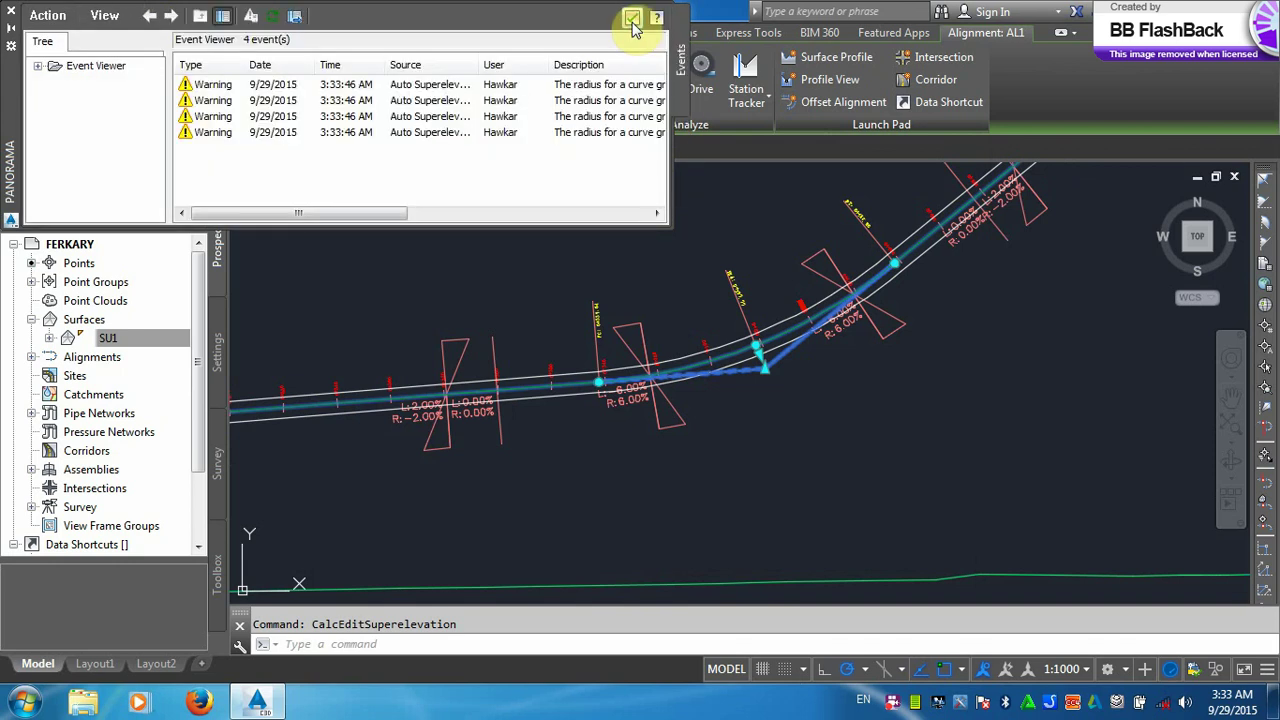
click(632, 20)
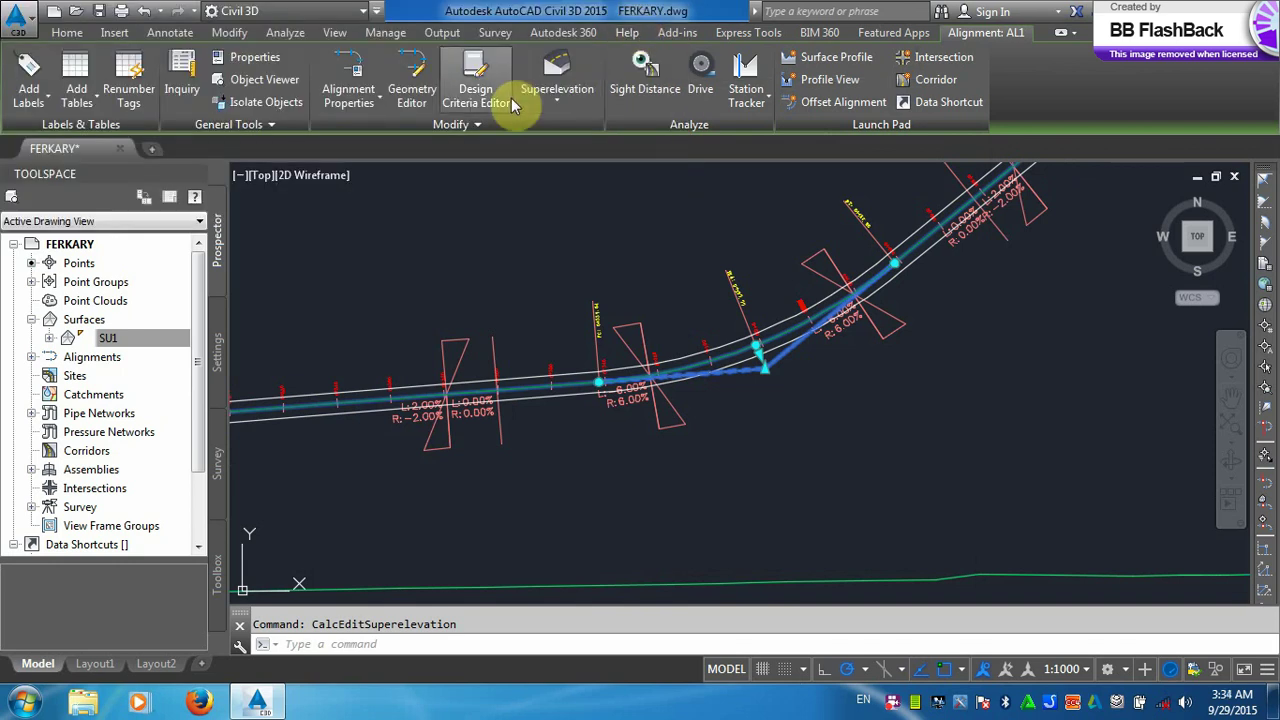
- Start a new superelevation view for alignment AL1 and name it SUP1
click(562, 92)
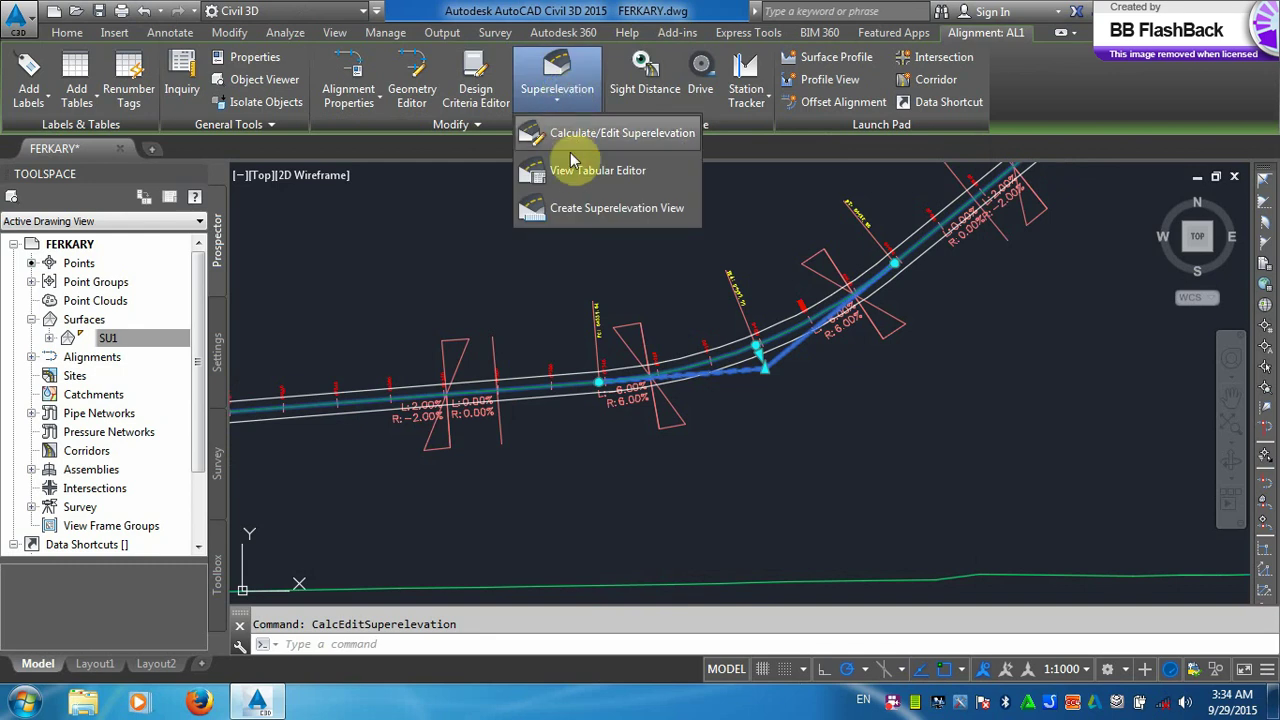
click(580, 207)
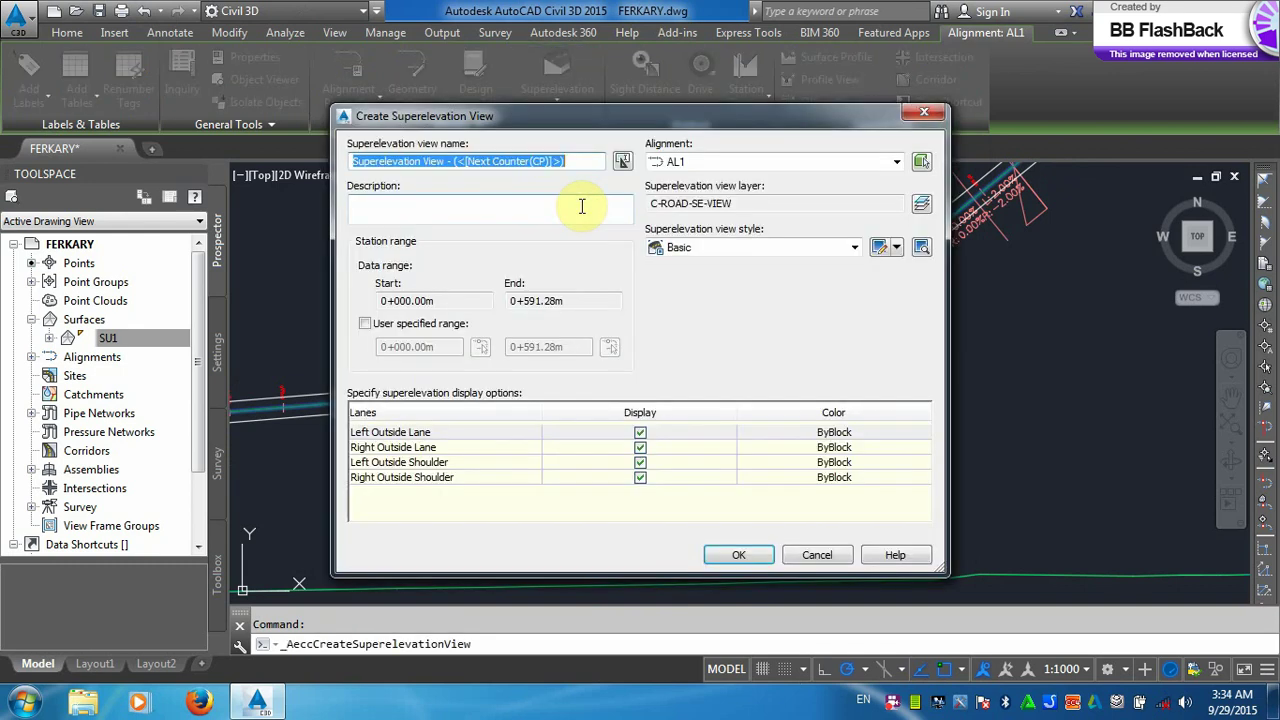
mouse_move(658, 124)
mouse_down()
mouse_move(940, 399)
mouse_move(860, 475)
mouse_up()
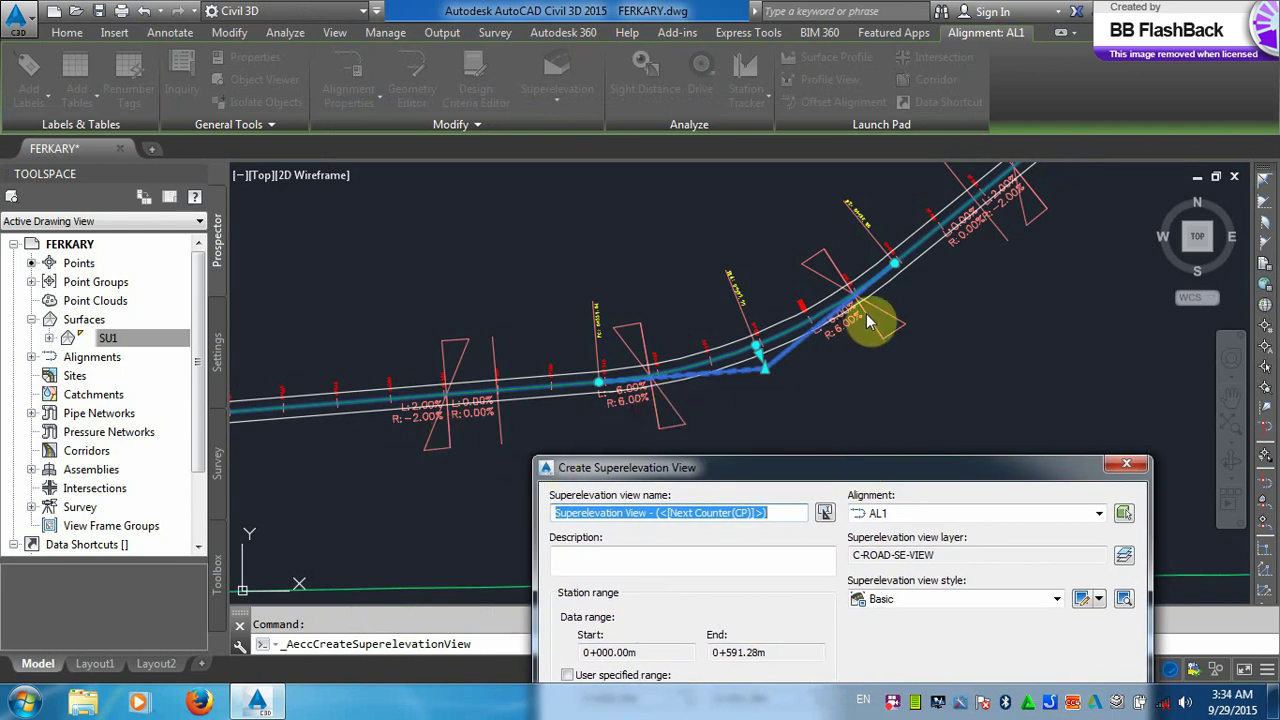
drag(945, 472, 880, 200)
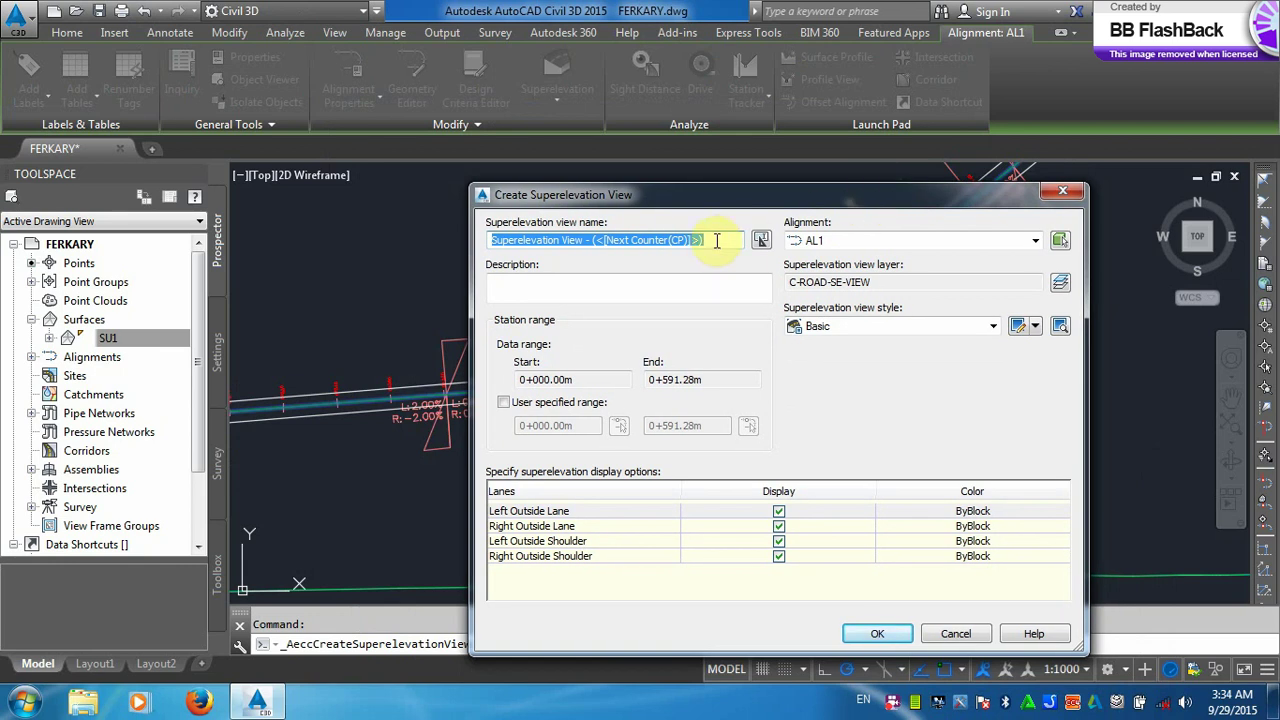
text(SUP1)
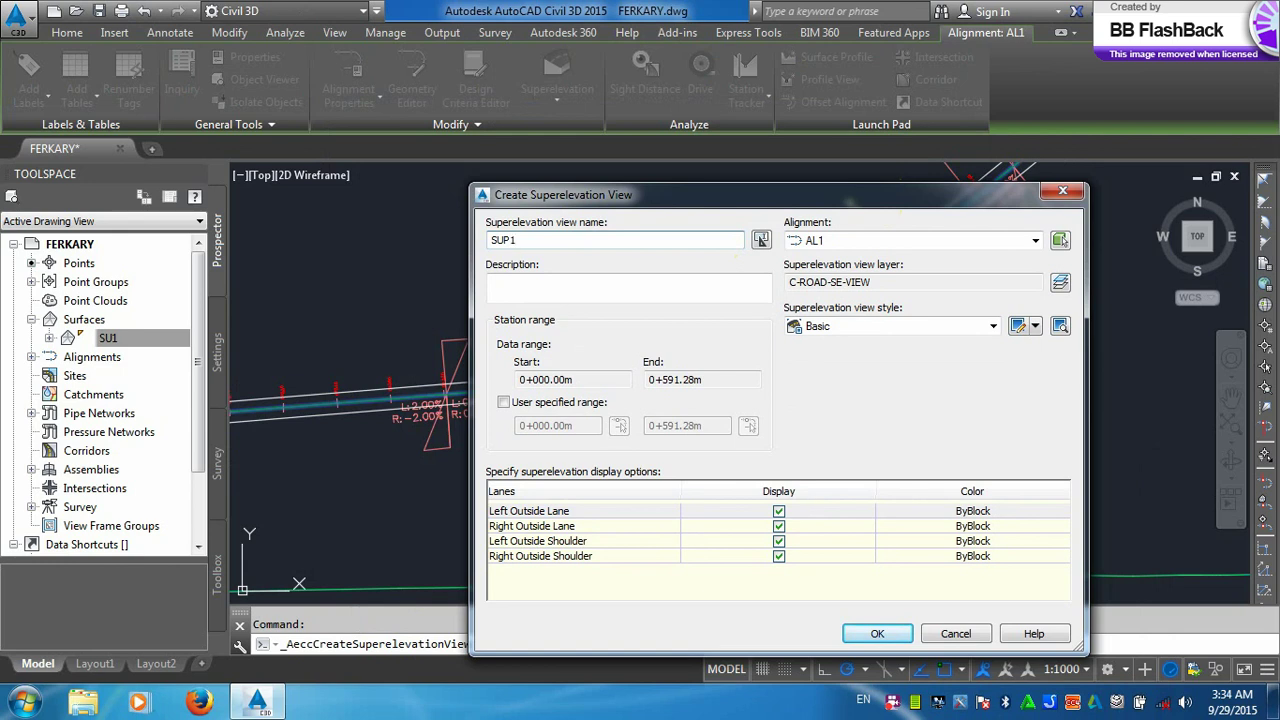
- Review the alignment choices, view styles and user specified station range option for the superelevation view
click(818, 242)
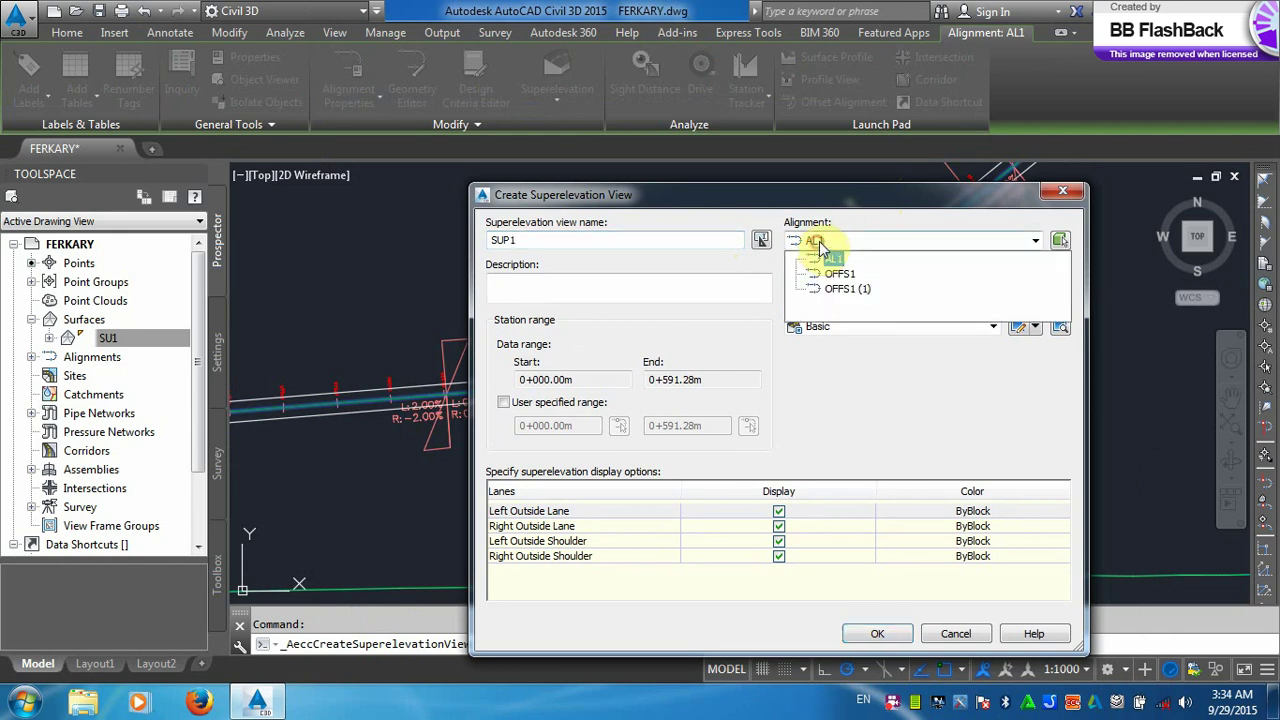
click(820, 243)
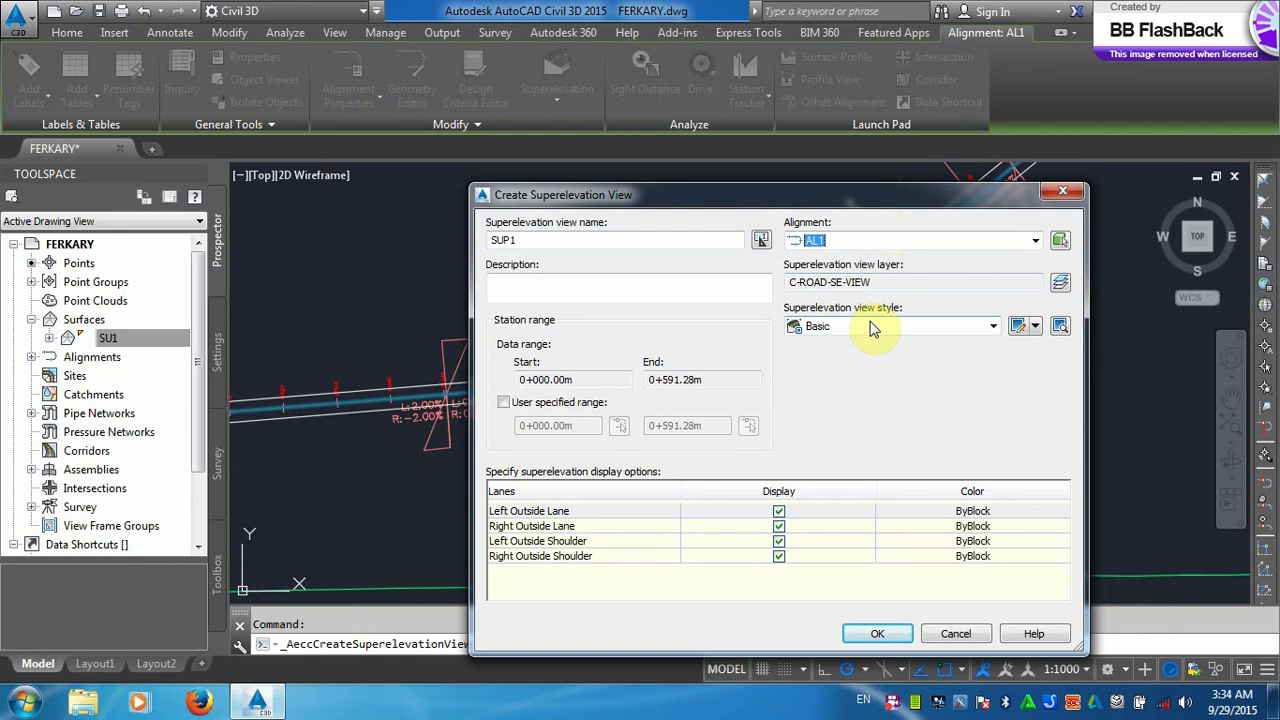
click(992, 326)
click(992, 326)
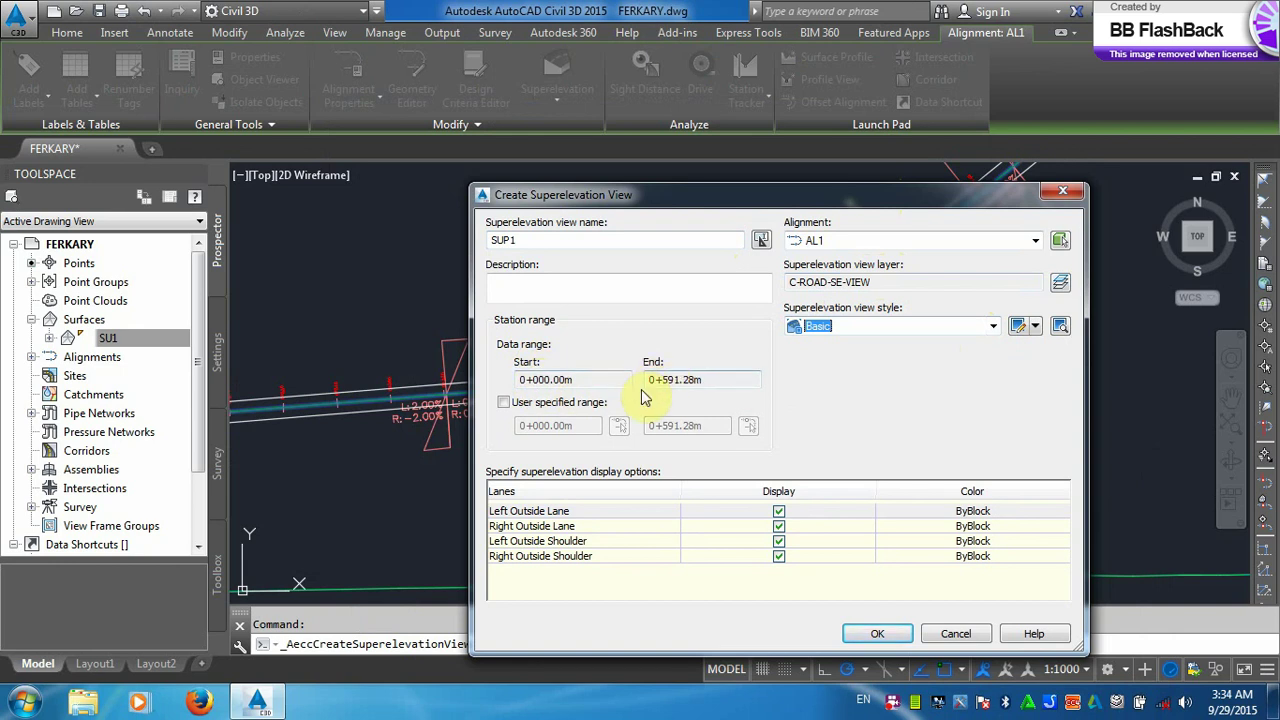
click(505, 403)
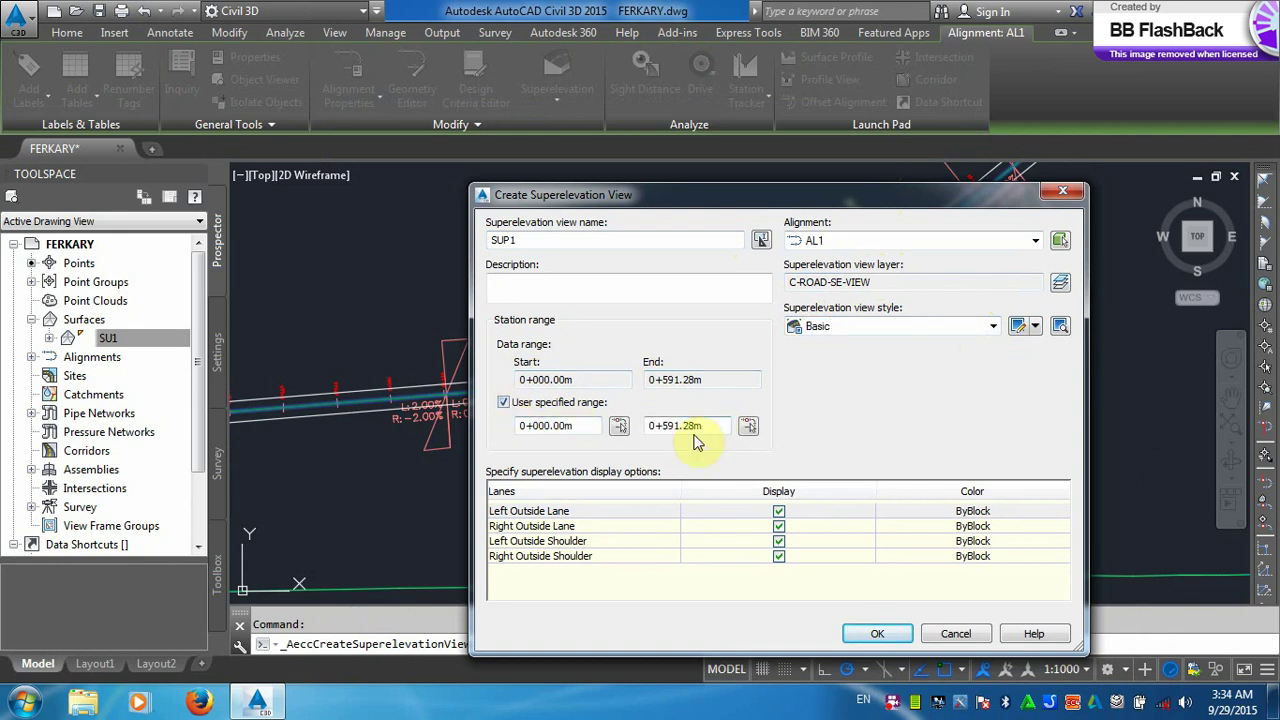
click(503, 402)
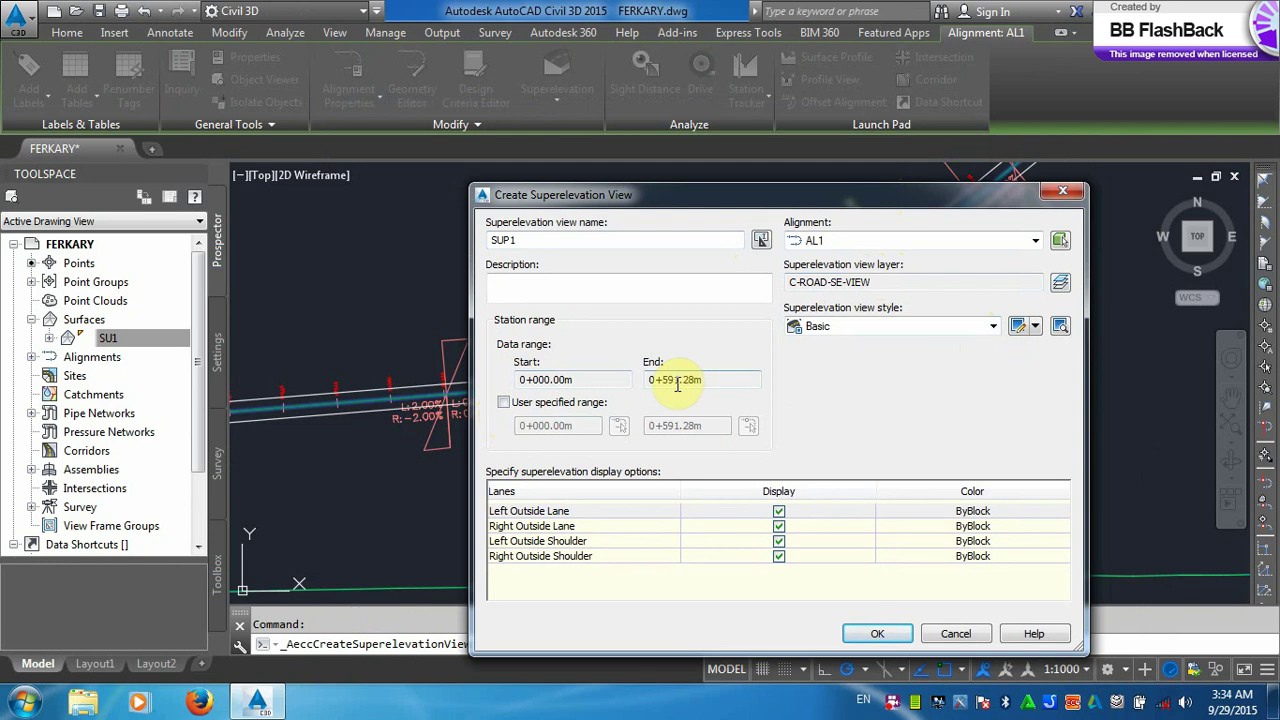
- Create the superelevation view and place its origin in the empty area just east of the surface boundary
click(866, 634)
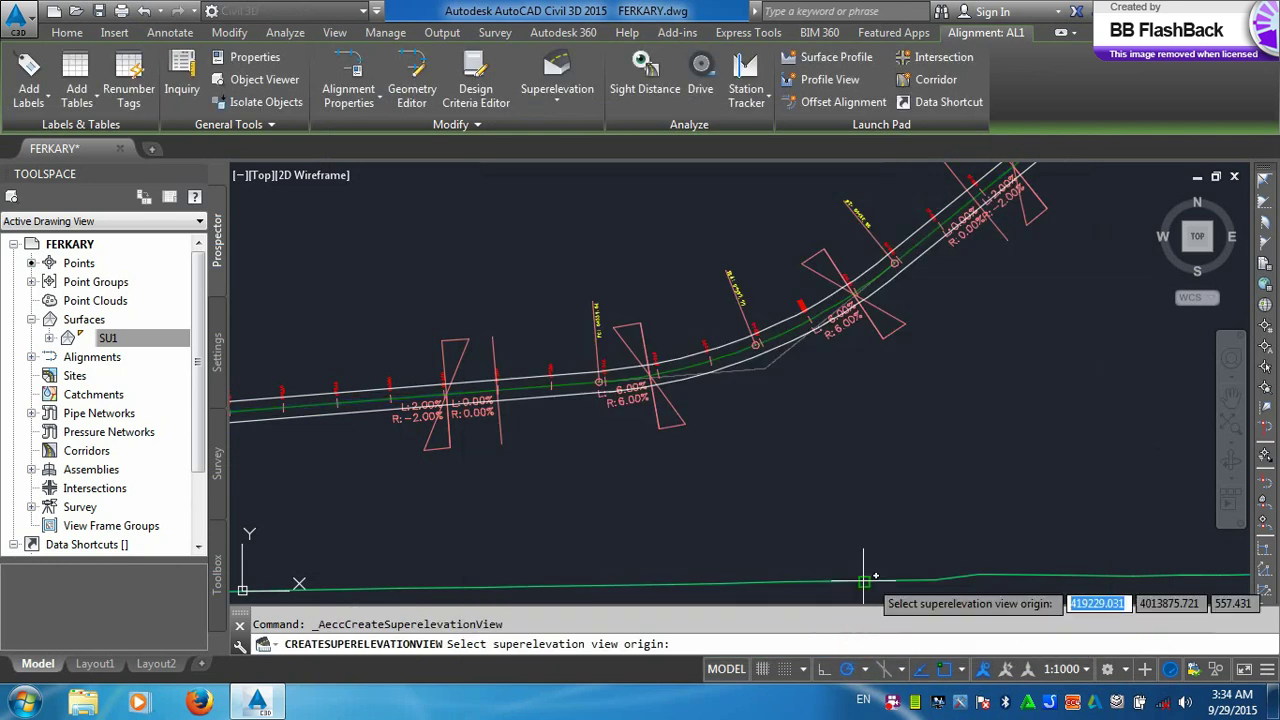
scroll(908, 449, down, 5)
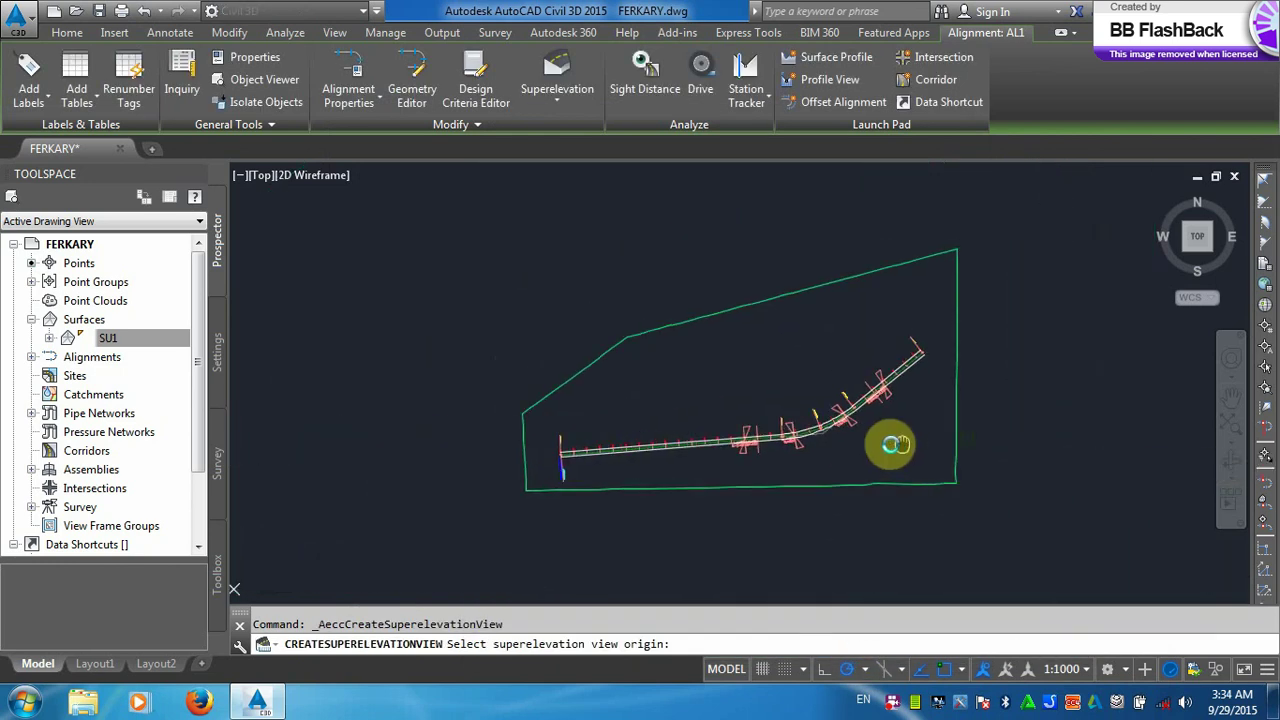
middle_drag(893, 444, 580, 443)
click(690, 405)
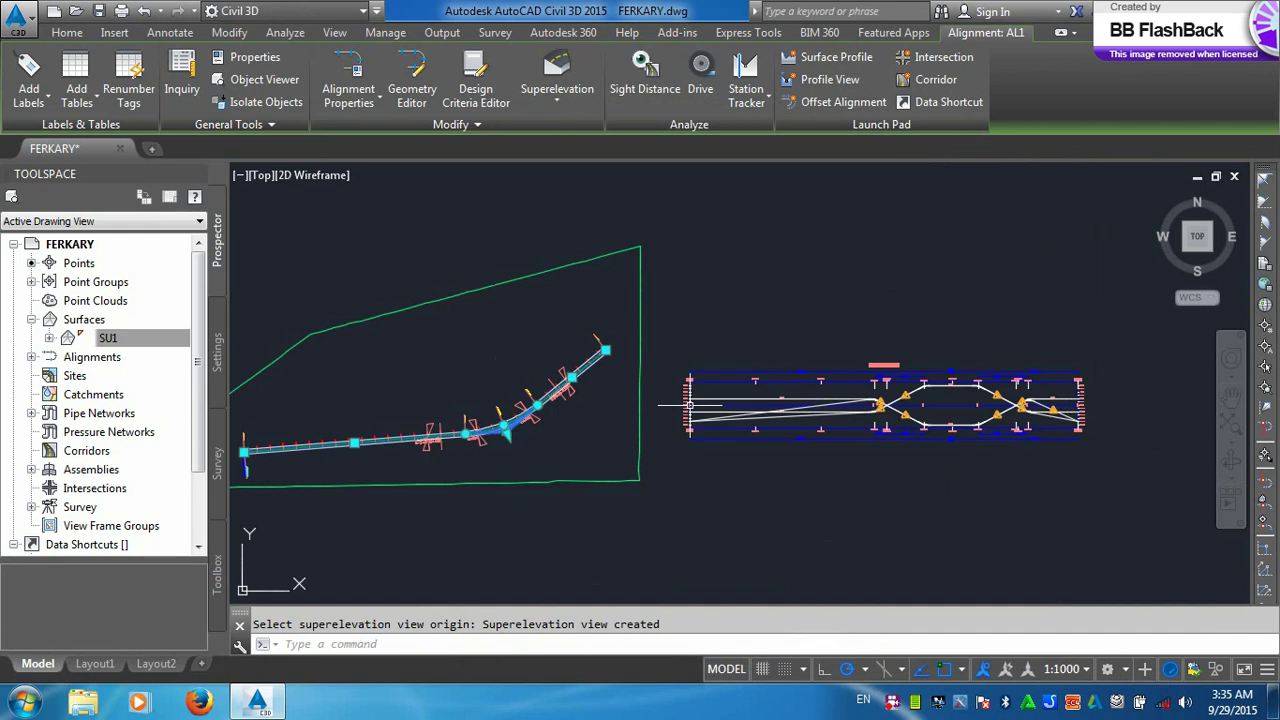
- Examine the superelevation view's slope transitions and its placement beside the road plan
scroll(928, 432, up, 2)
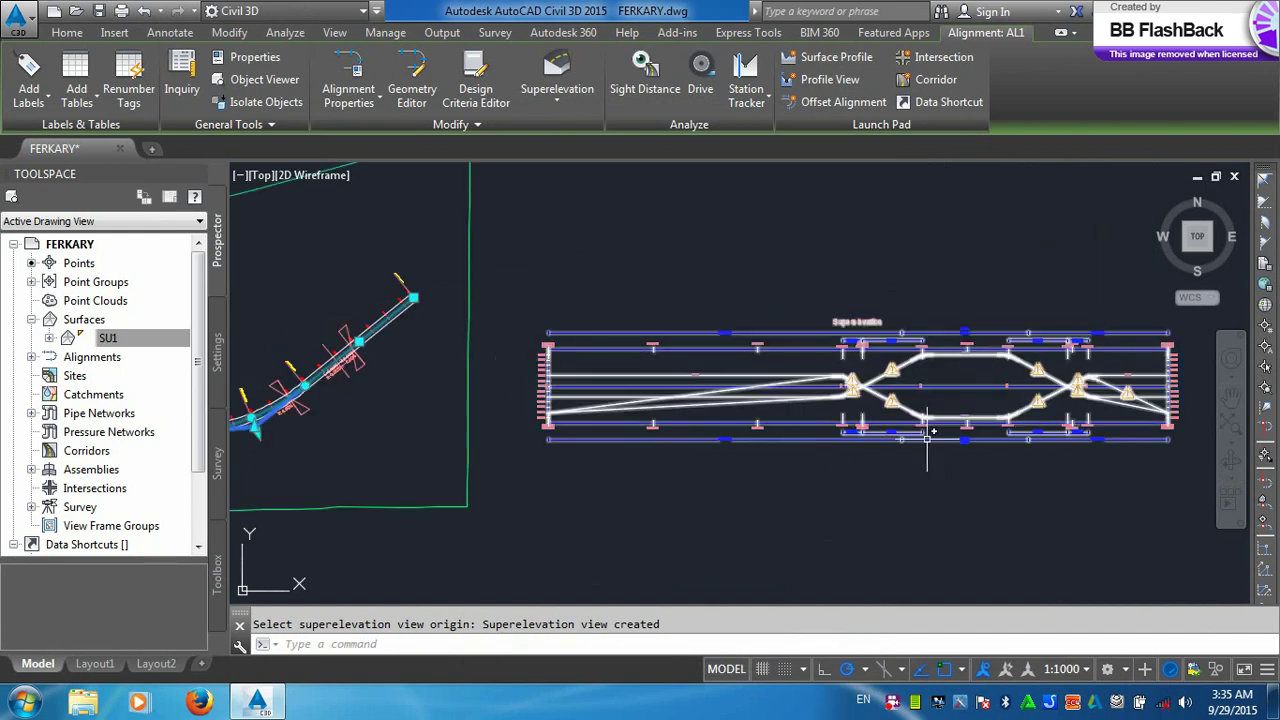
scroll(918, 385, up, 2)
middle_drag(906, 391, 634, 376)
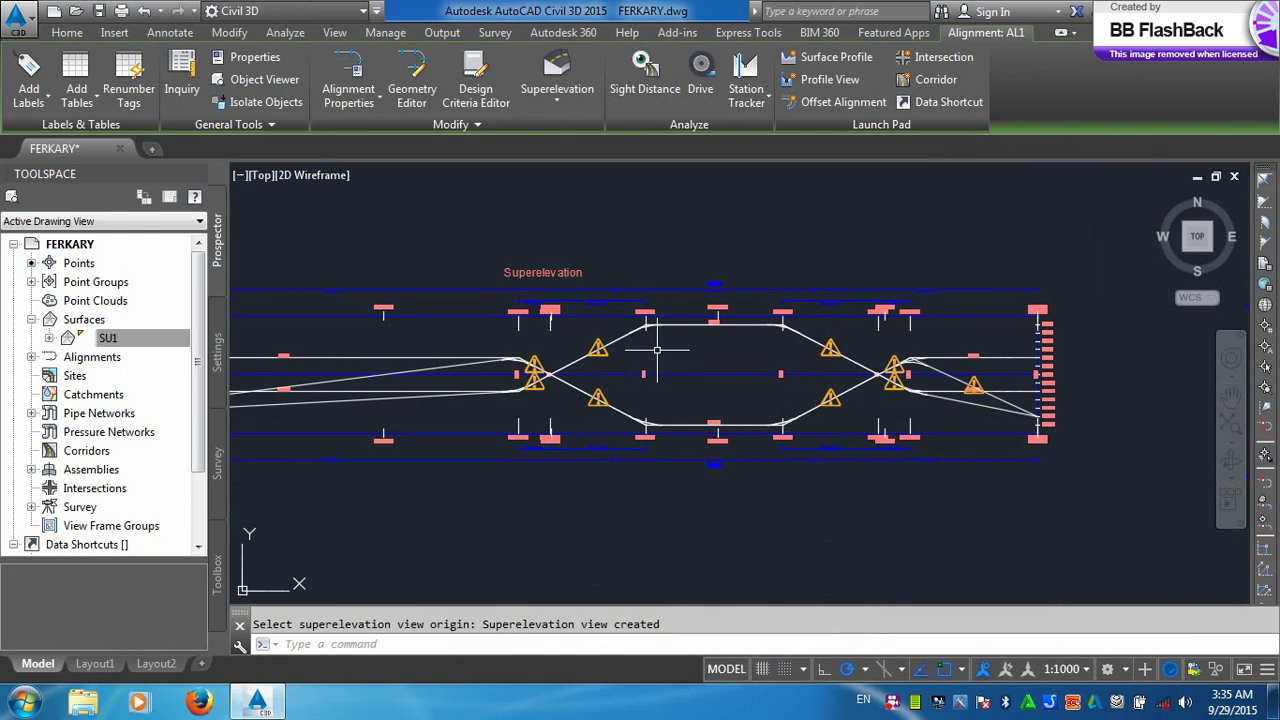
scroll(657, 350, down, 3)
mouse_move(640, 385)
middle_down()
mouse_move(629, 400)
mouse_move(720, 421)
middle_up()
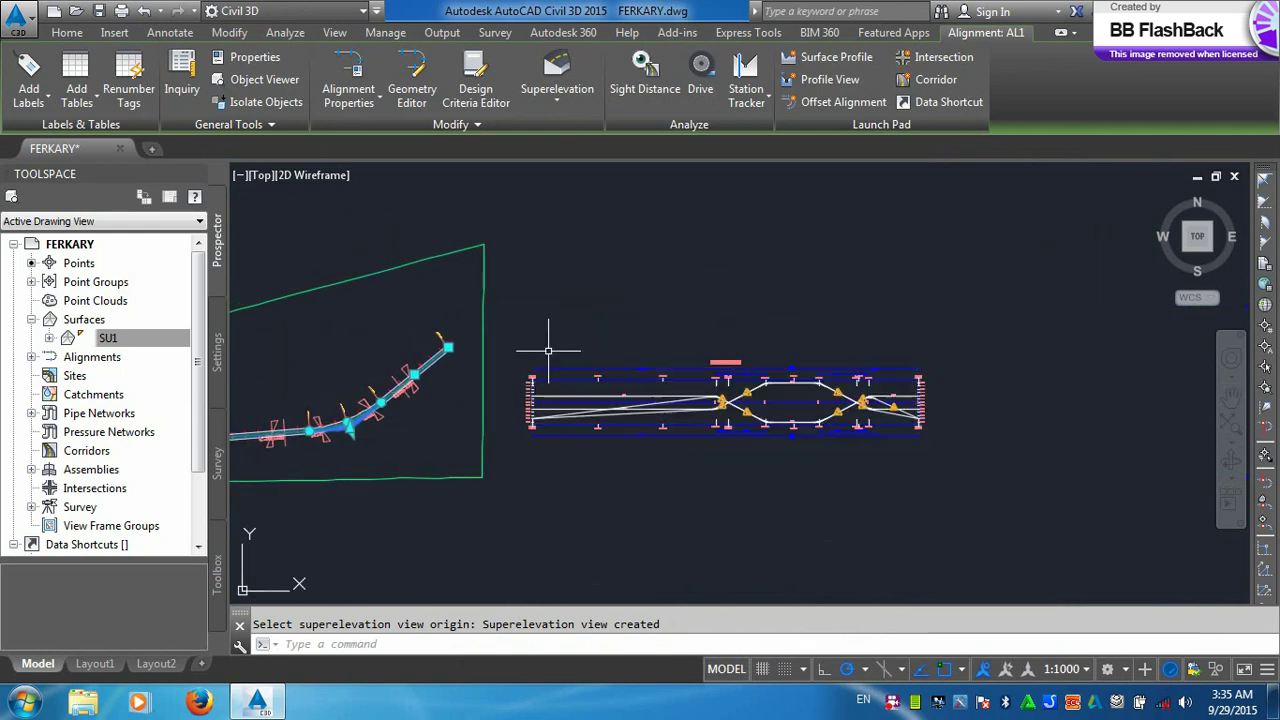
middle_drag(525, 390, 622, 405)
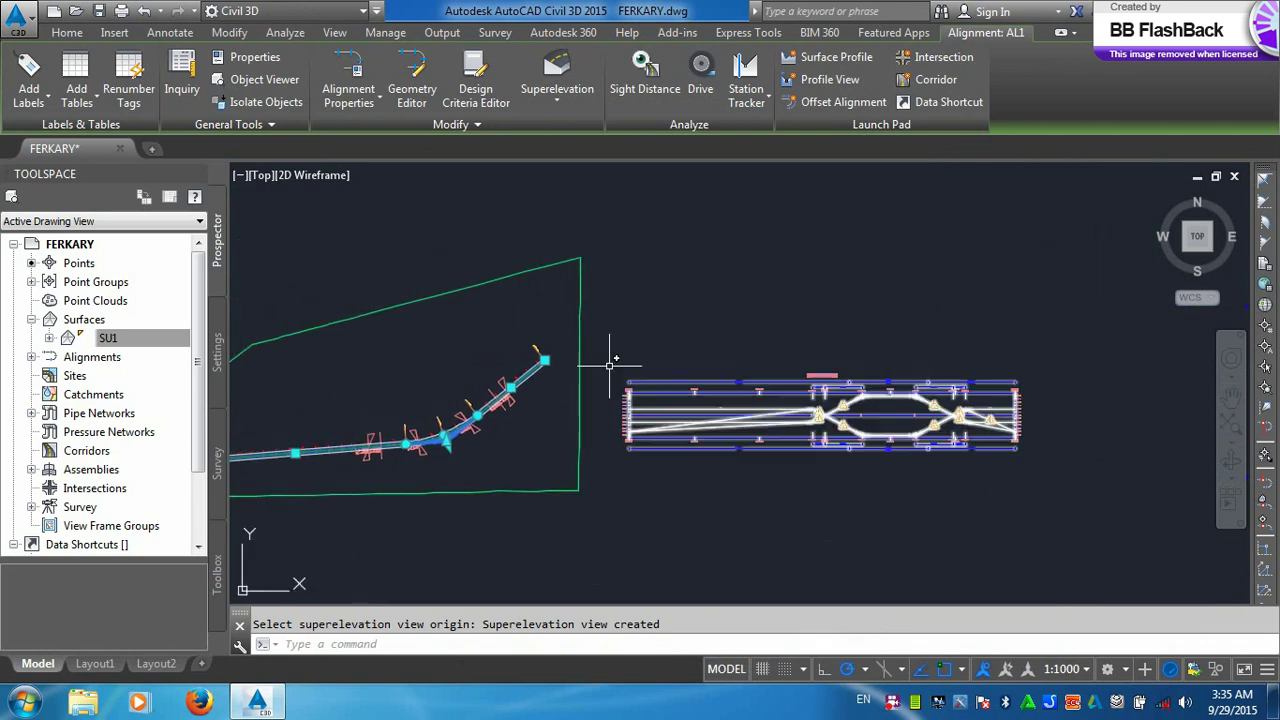